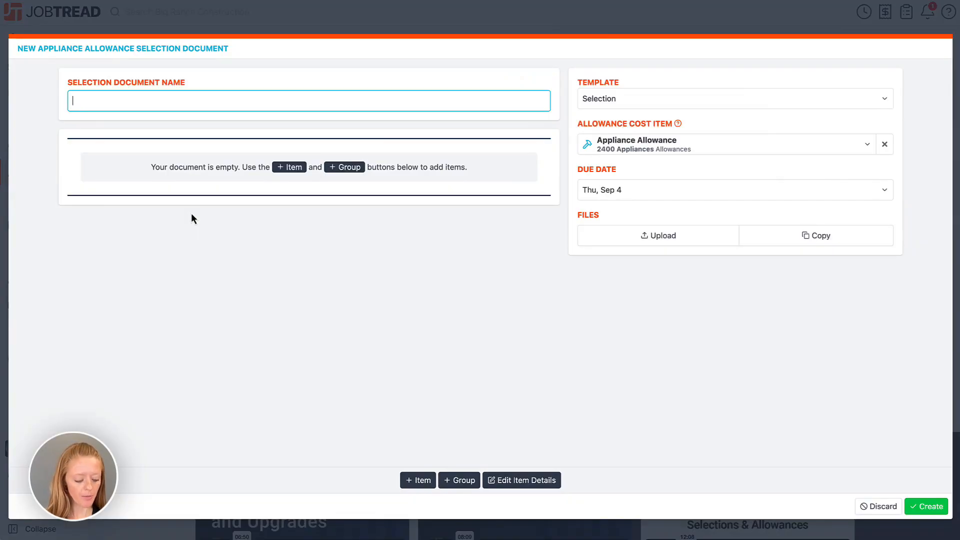
Name the new selection document "Appliance Package" and add the full Appliance Package Selections group from the Big Ranch Construction catalog
{"action": "type", "text": "Appliance Pac"}
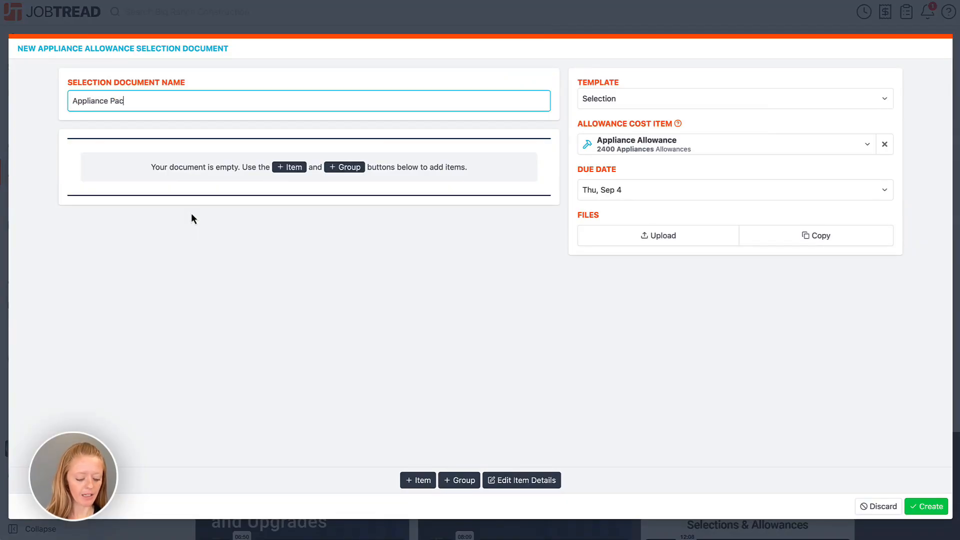
{"action": "type", "text": "kage"}
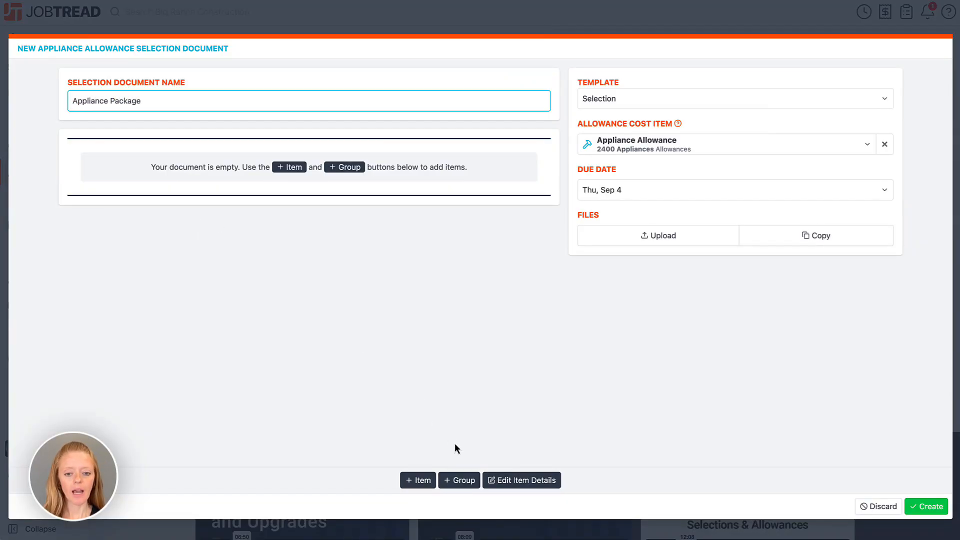
{"action": "left_click", "coordinate": [458, 486]}
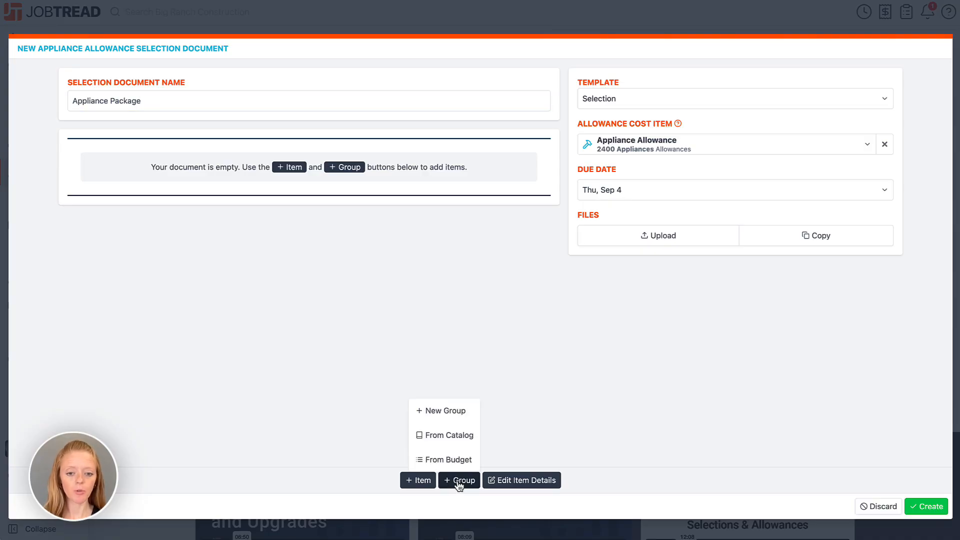
{"action": "left_click", "coordinate": [469, 439]}
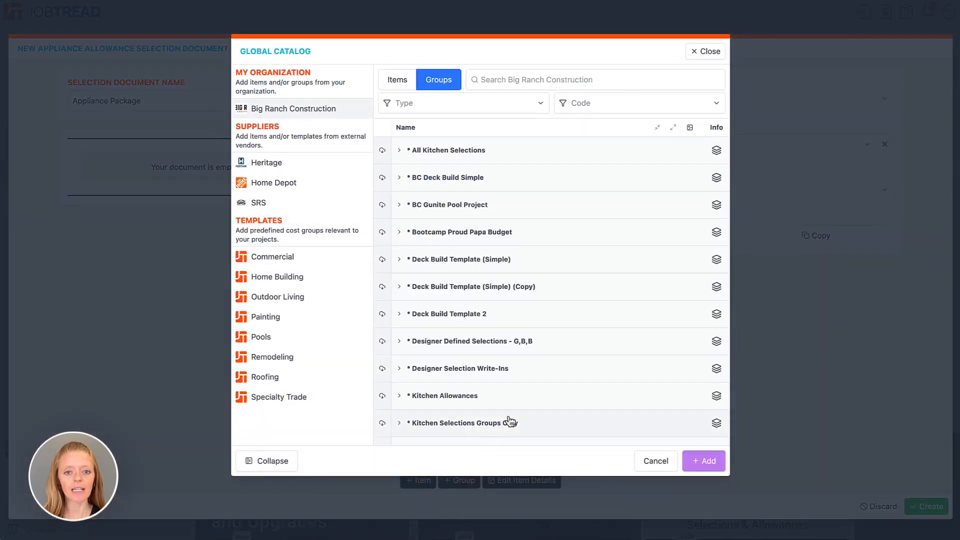
{"action": "left_click", "coordinate": [538, 80]}
{"action": "type", "text": "app"}
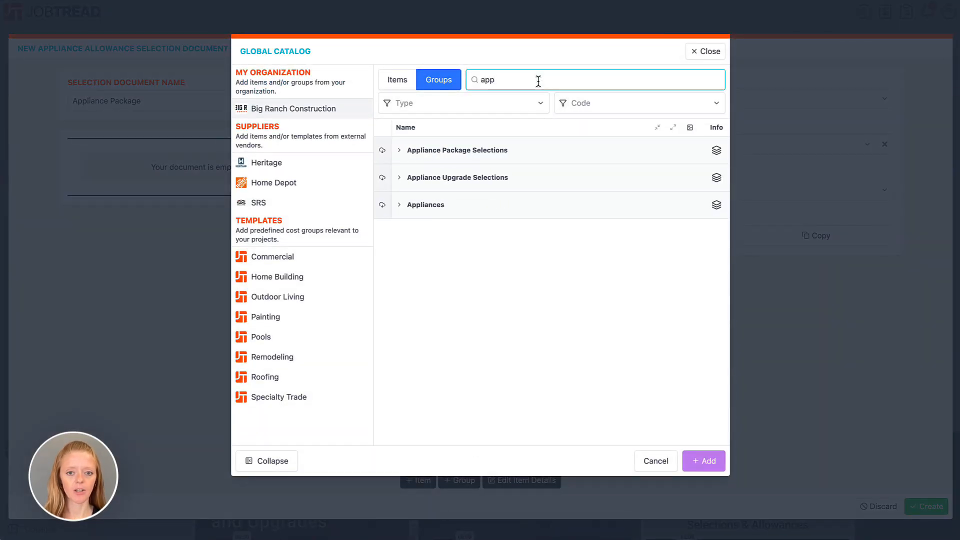
{"action": "left_click", "coordinate": [399, 152]}
{"action": "left_click", "coordinate": [404, 179]}
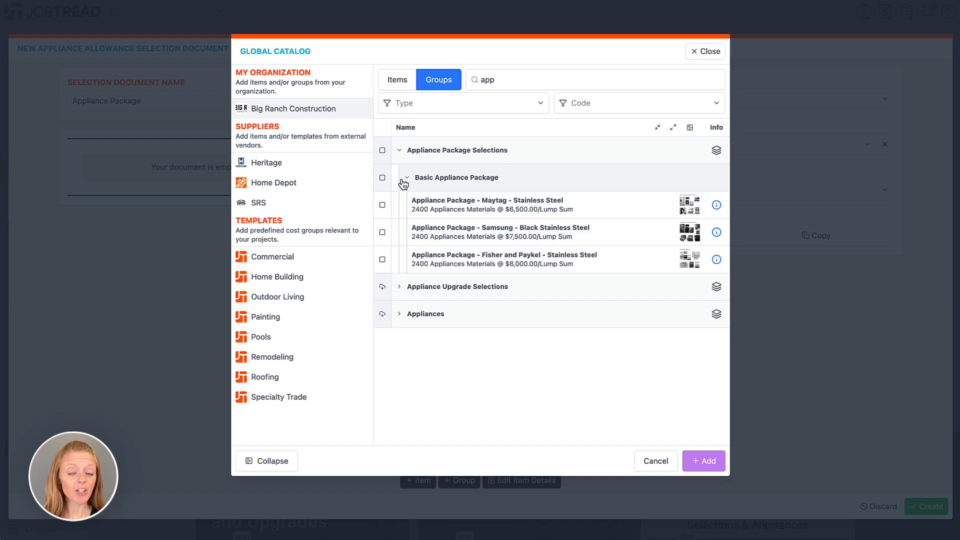
{"action": "left_click", "coordinate": [383, 150]}
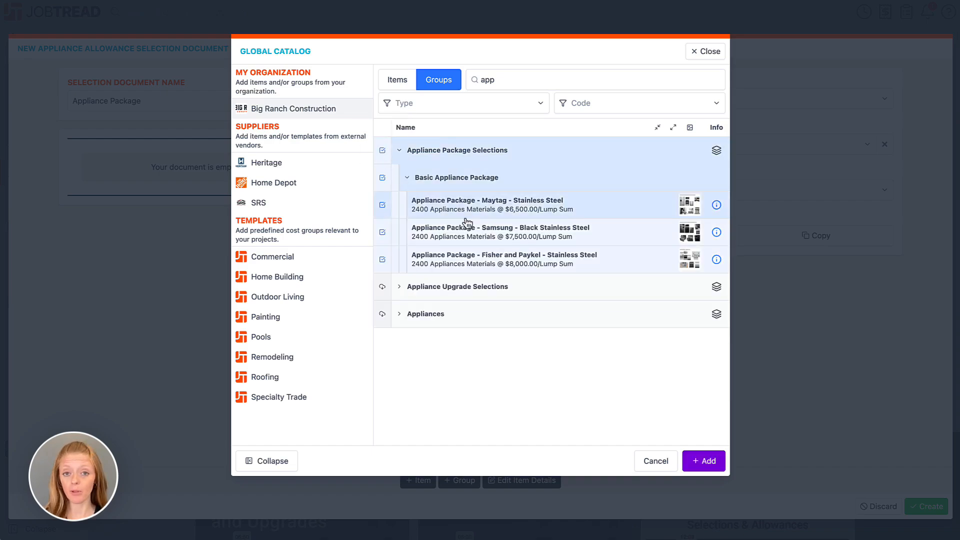
{"action": "left_click", "coordinate": [705, 467]}
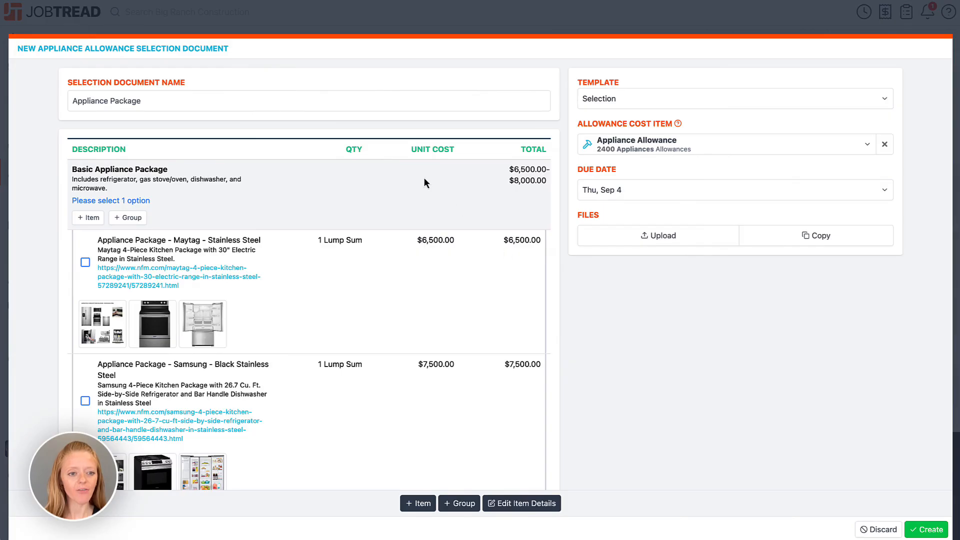
Set the Appliance Package document's due date to Fri, Sep 12 and create the document
{"action": "scroll", "coordinate": [432, 397], "scroll_direction": "down", "scroll_amount": 4}
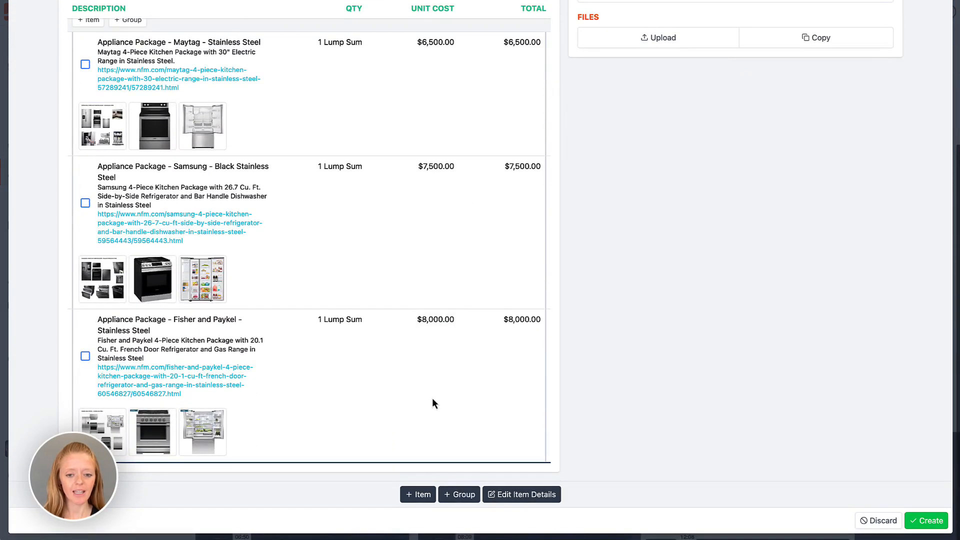
{"action": "scroll", "coordinate": [432, 394], "scroll_direction": "up", "scroll_amount": 3}
{"action": "scroll", "coordinate": [432, 393], "scroll_direction": "up", "scroll_amount": 1}
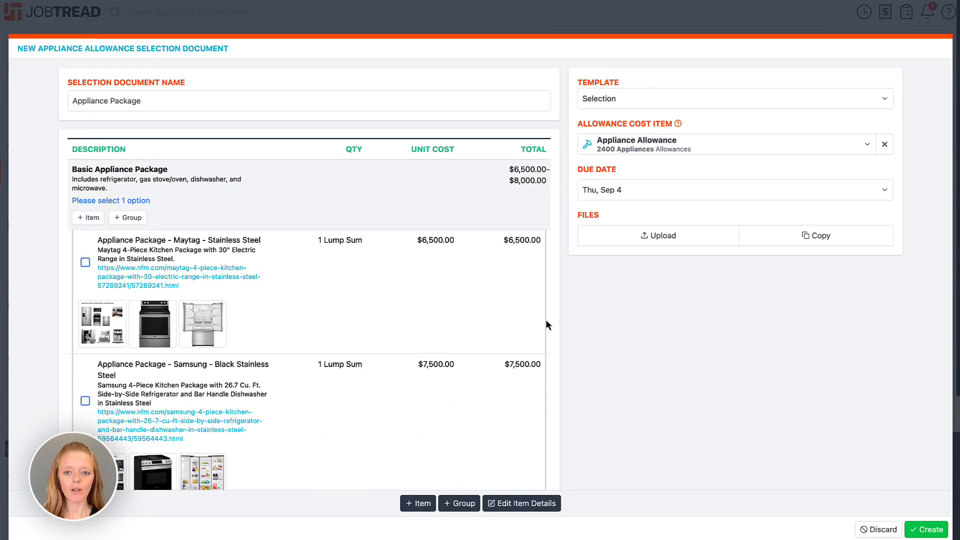
{"action": "left_click", "coordinate": [725, 189]}
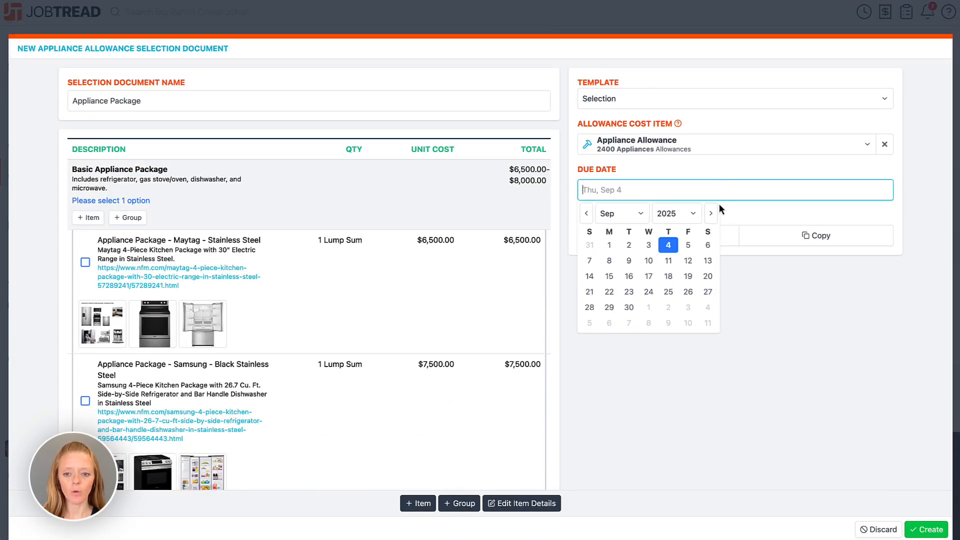
{"action": "left_click", "coordinate": [687, 263]}
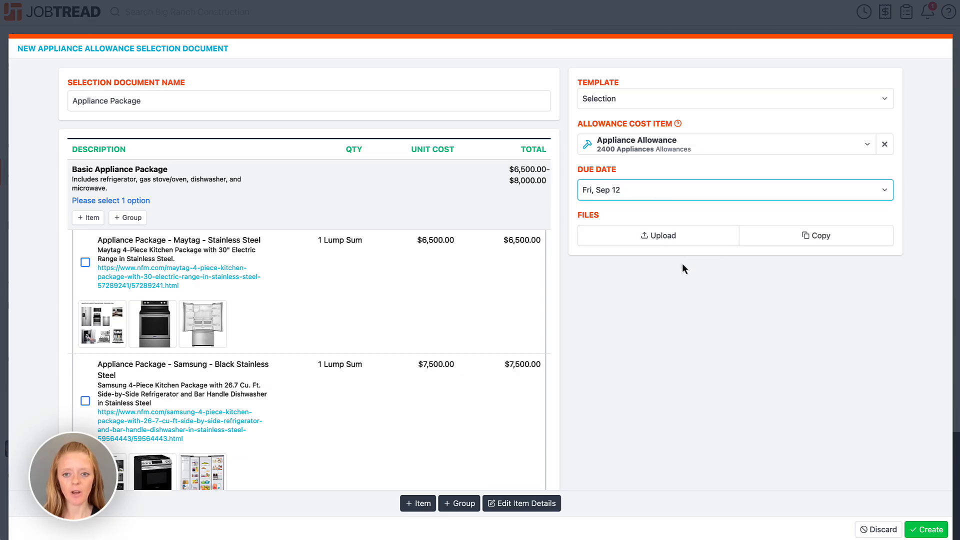
{"action": "left_click", "coordinate": [926, 529]}
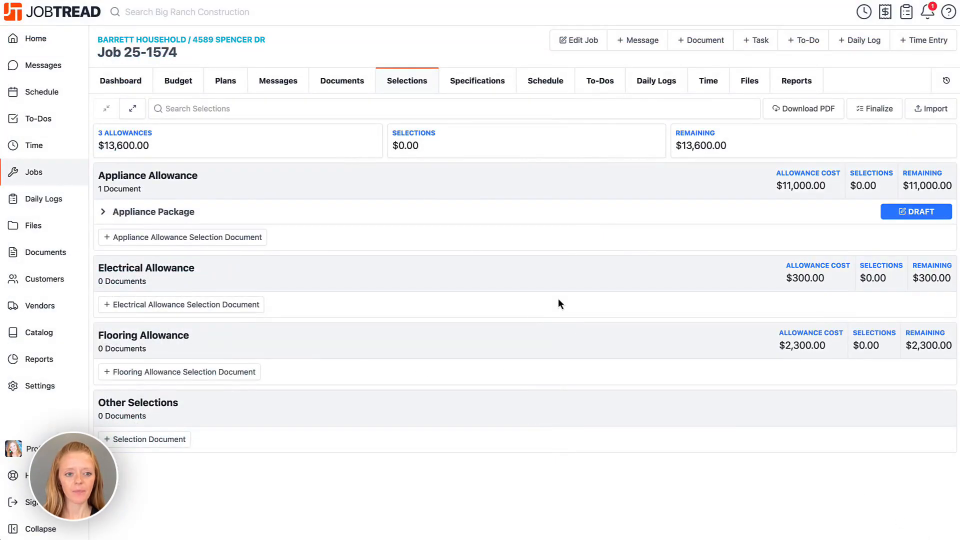
Hide the quantity column in the Appliance Package selection document and save the change
{"action": "left_click", "coordinate": [364, 212]}
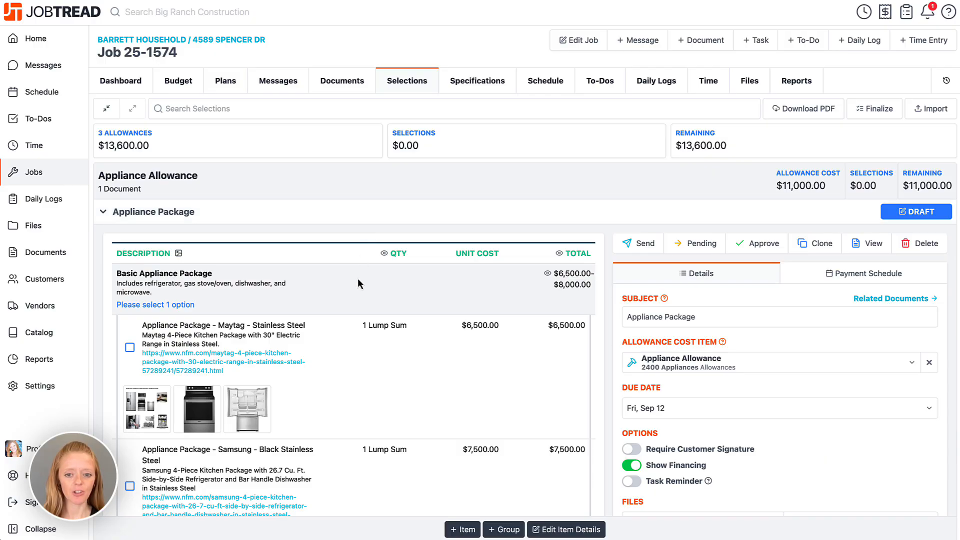
{"action": "scroll", "coordinate": [358, 283], "scroll_direction": "down", "scroll_amount": 5}
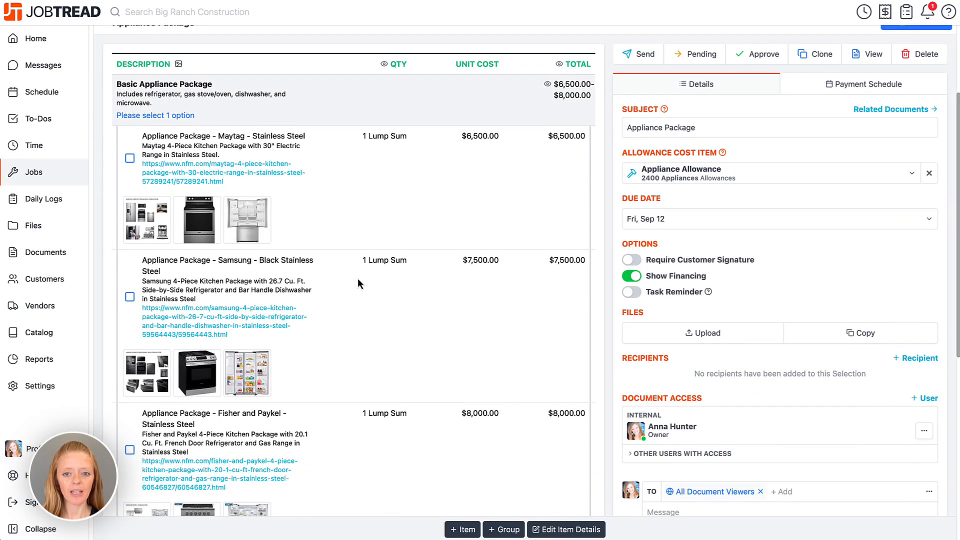
{"action": "left_click", "coordinate": [385, 64]}
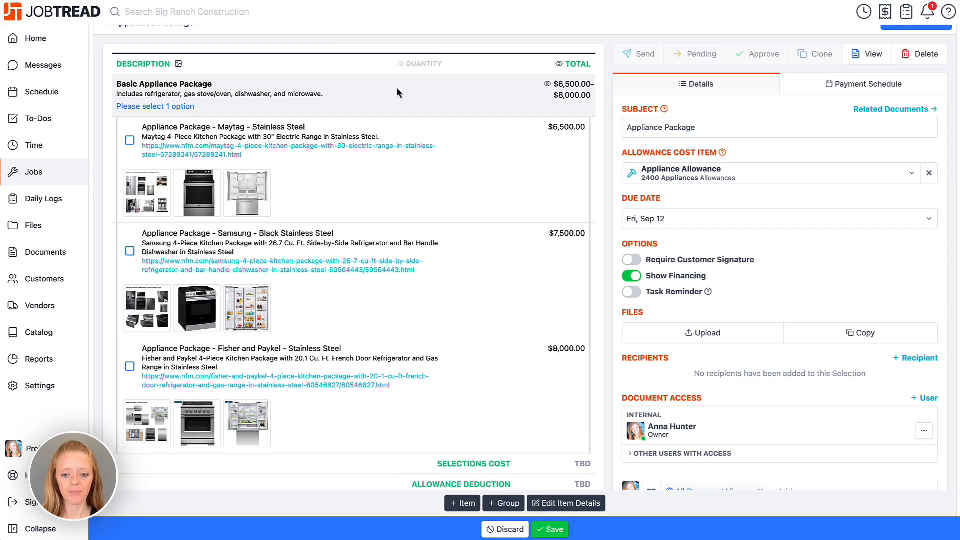
{"action": "scroll", "coordinate": [425, 137], "scroll_direction": "up", "scroll_amount": 3}
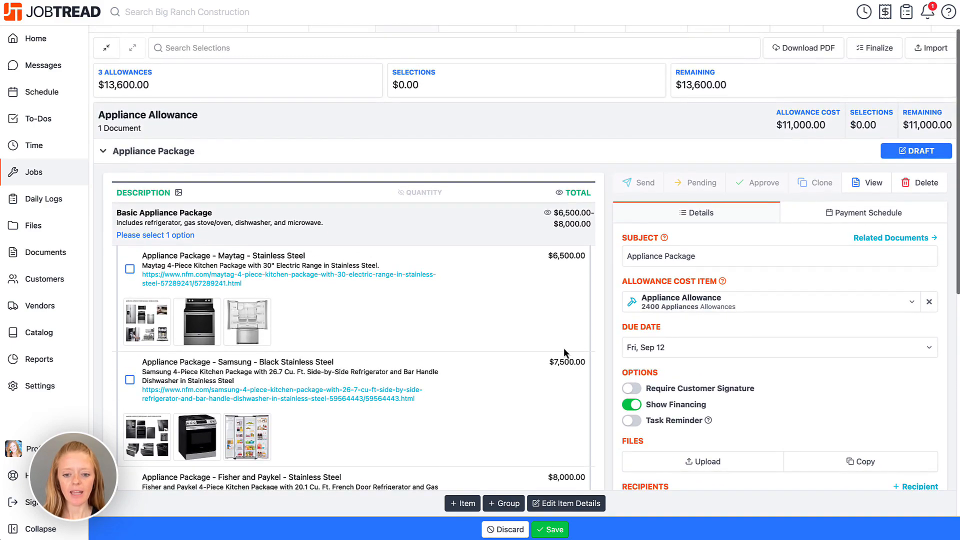
{"action": "left_click", "coordinate": [550, 530]}
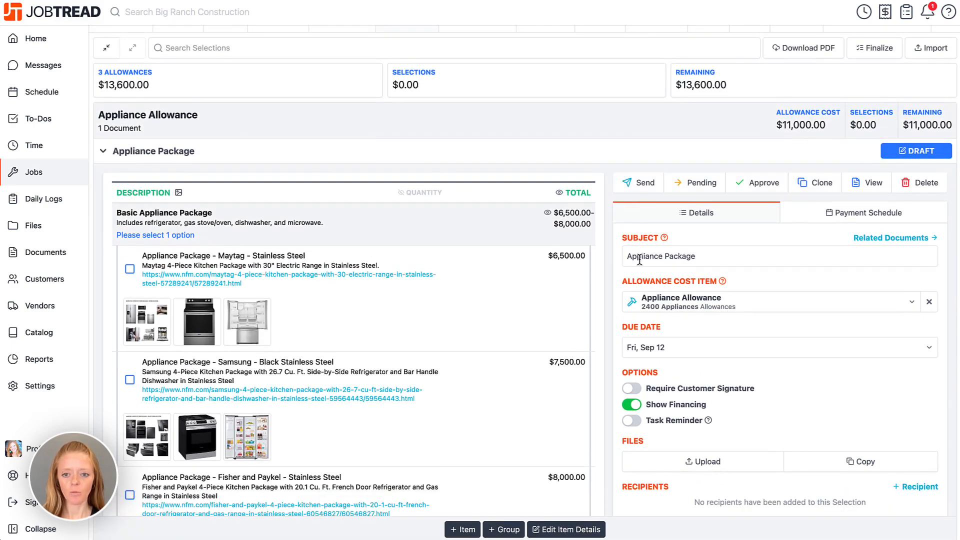
Send the Appliance Package selection to the listed customer recipient with a signature required
{"action": "left_click", "coordinate": [628, 188]}
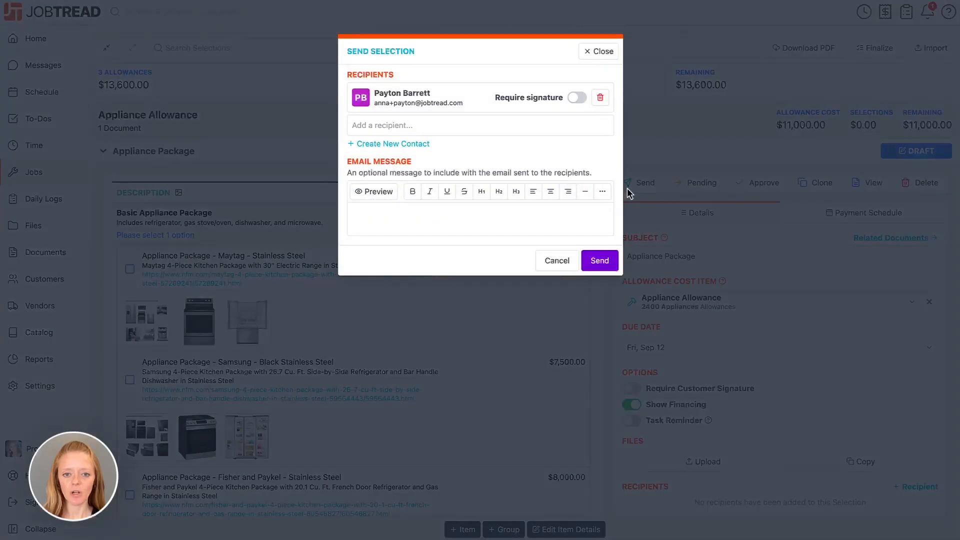
{"action": "left_click", "coordinate": [578, 99]}
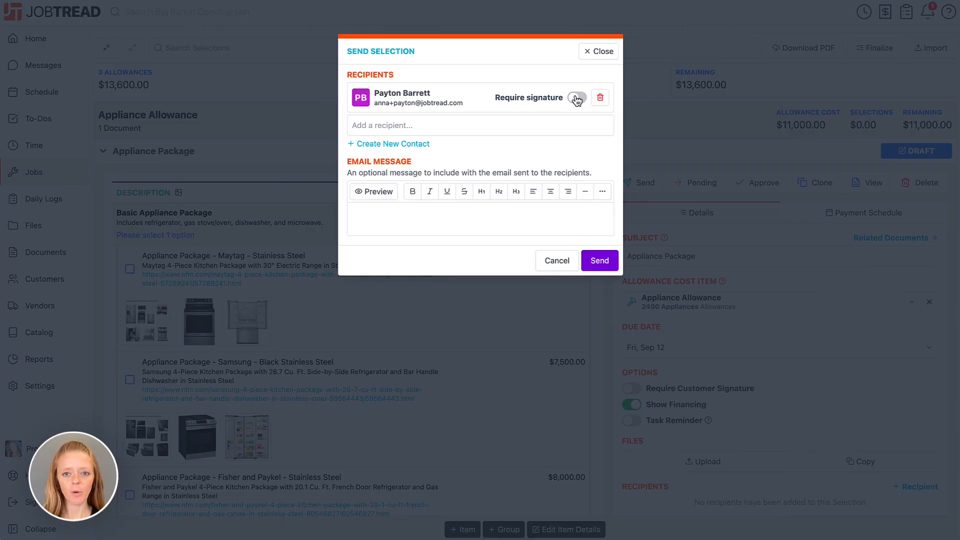
{"action": "left_click", "coordinate": [595, 266]}
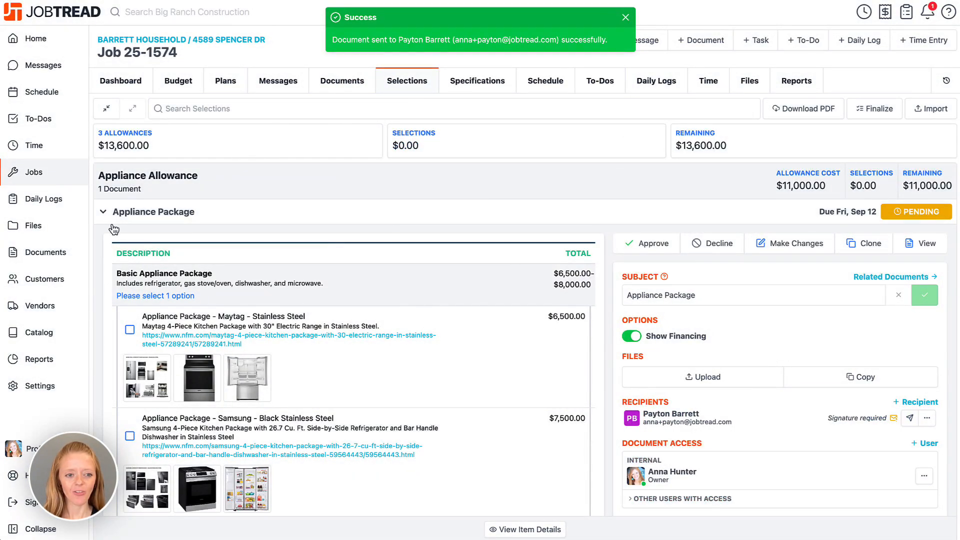
Collapse Appliance Package and start another Appliance Allowance selection document named "Appliance Upgrades"
{"action": "left_click", "coordinate": [104, 213]}
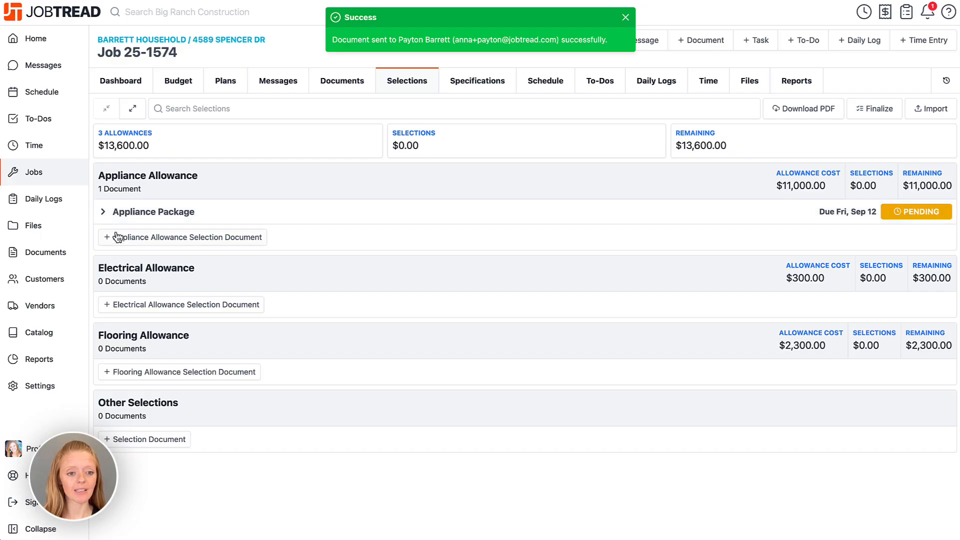
{"action": "left_click", "coordinate": [171, 238]}
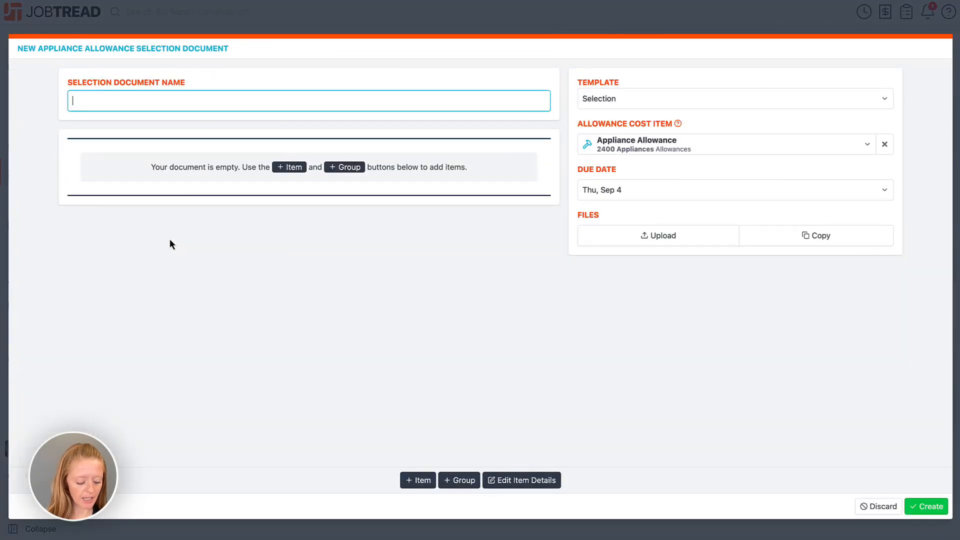
{"action": "type", "text": "Appliance Up"}
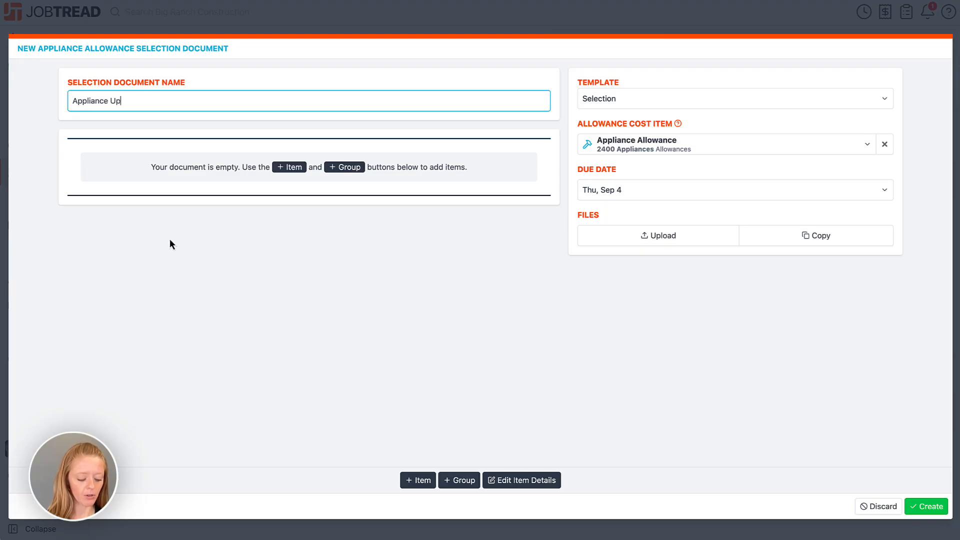
{"action": "type", "text": "grades"}
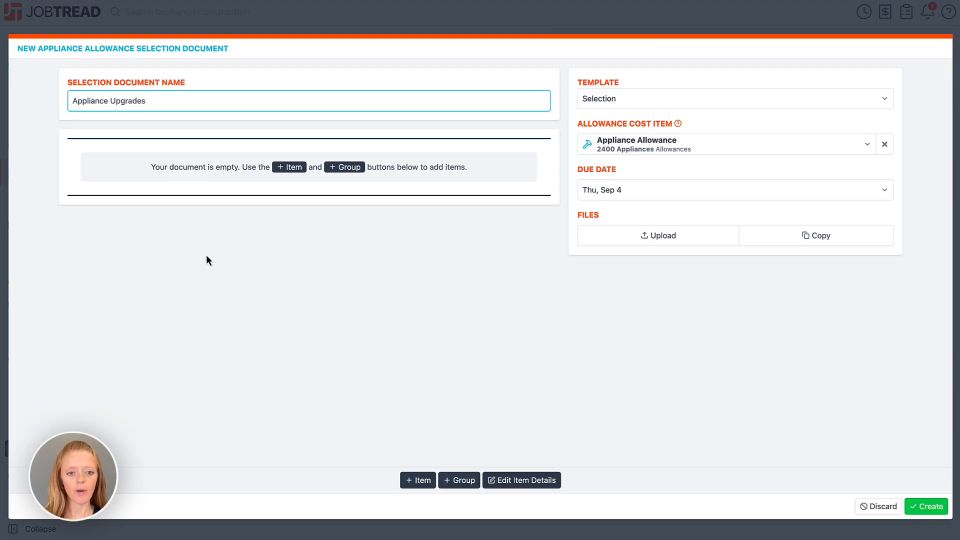
Add the full Appliance Upgrade Selections group from the organization's catalog to the Appliance Upgrades document
{"action": "left_click", "coordinate": [459, 483]}
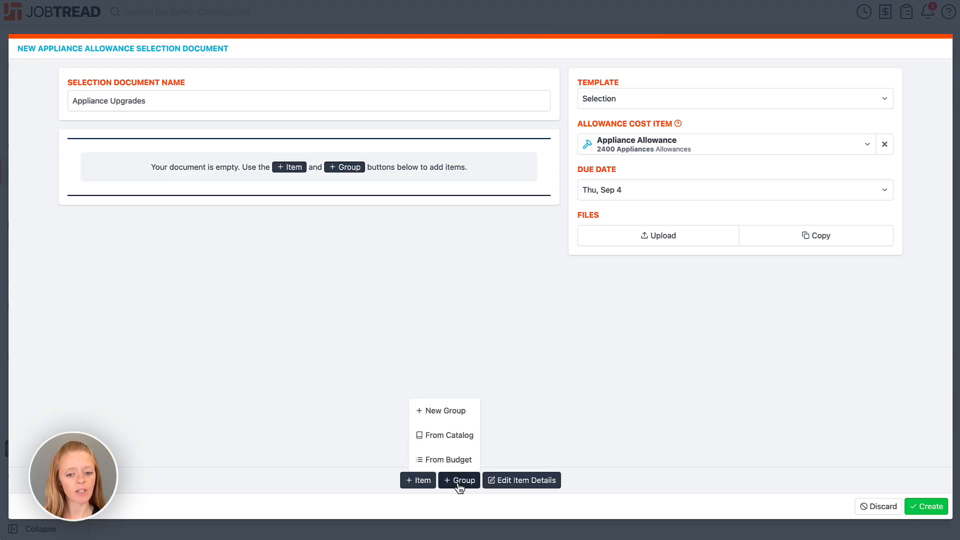
{"action": "left_click", "coordinate": [455, 440]}
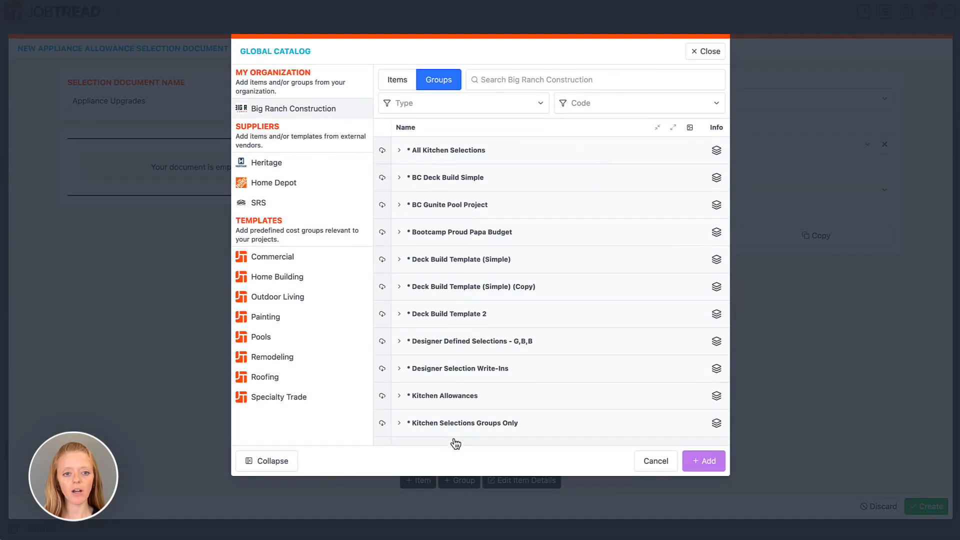
{"action": "left_click", "coordinate": [552, 79]}
{"action": "type", "text": "applian"}
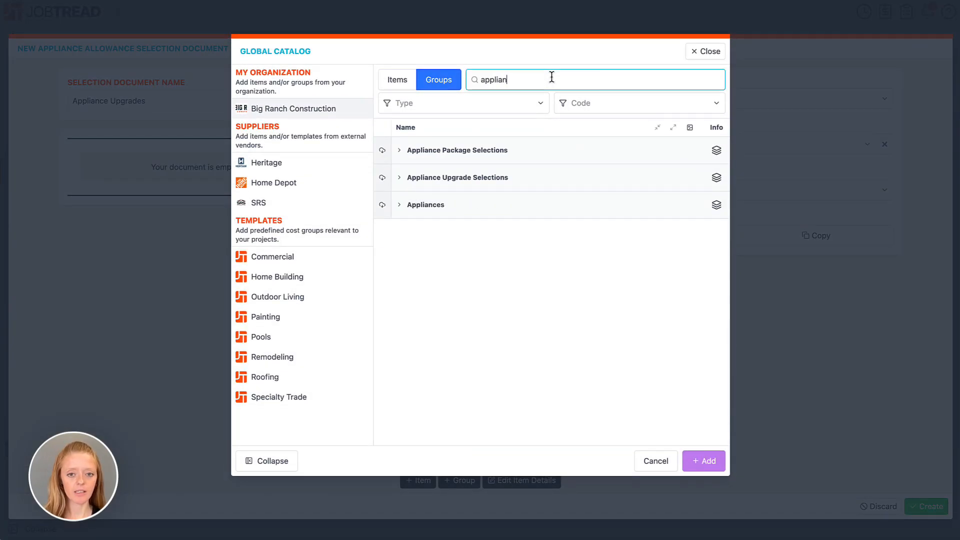
{"action": "left_click", "coordinate": [383, 178]}
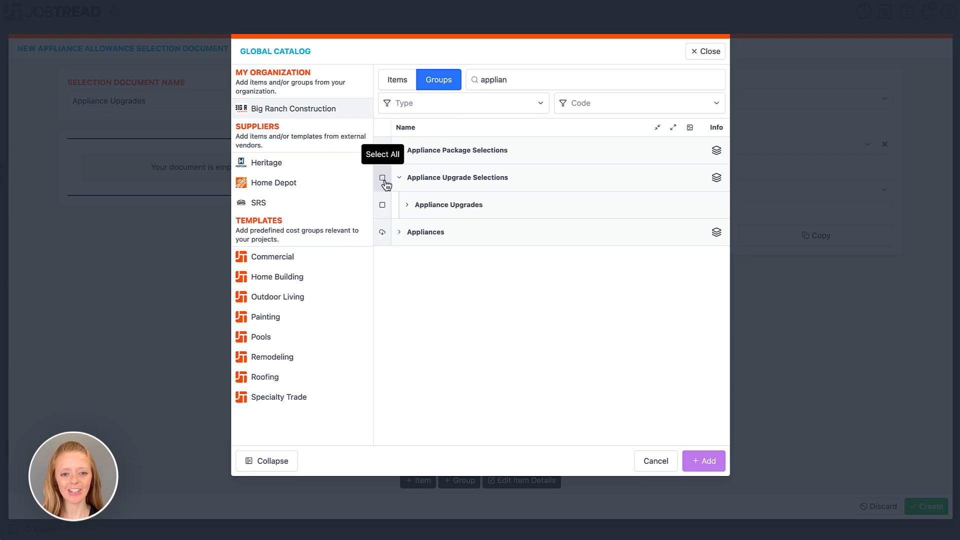
{"action": "left_click", "coordinate": [383, 179]}
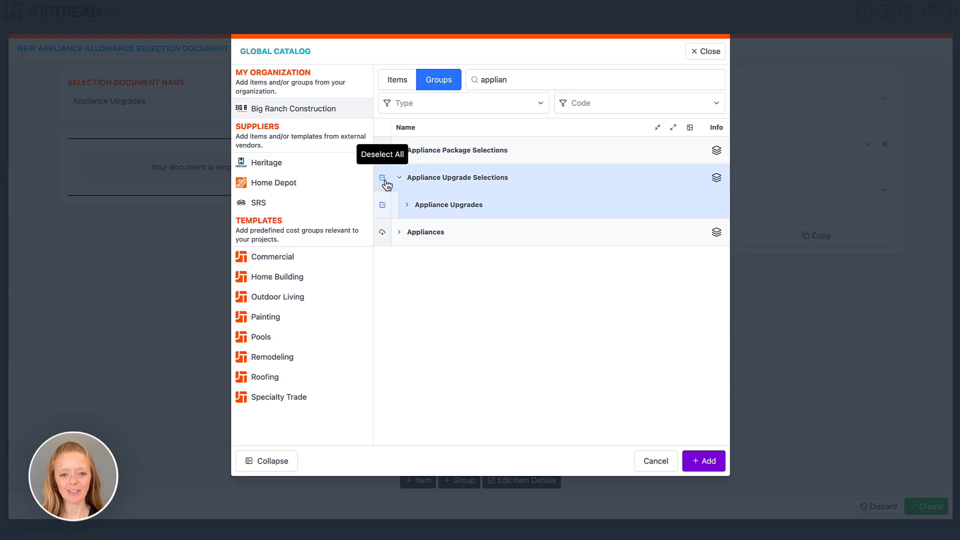
{"action": "left_click", "coordinate": [715, 467]}
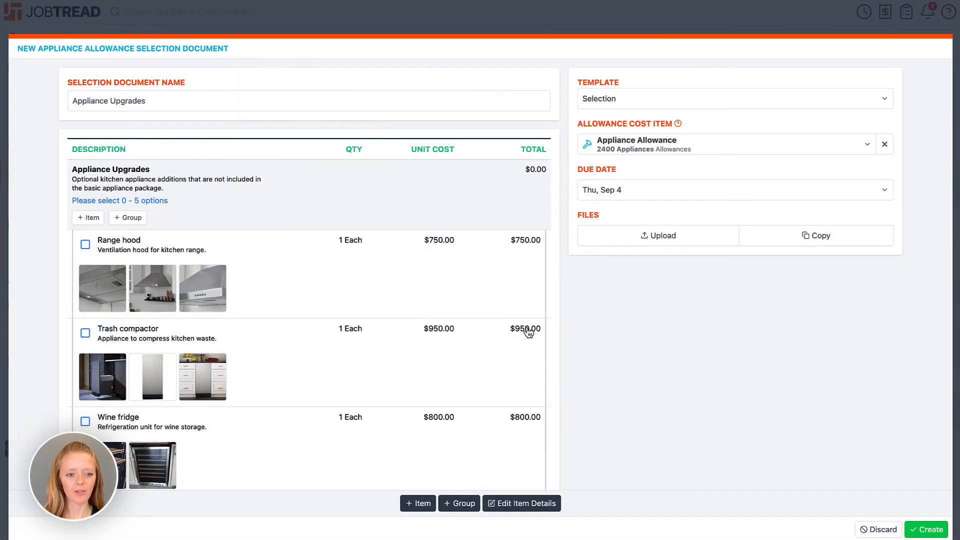
Set the Appliance Upgrades document's due date to Fri, Sep 12
{"action": "scroll", "coordinate": [528, 332], "scroll_direction": "down", "scroll_amount": 5}
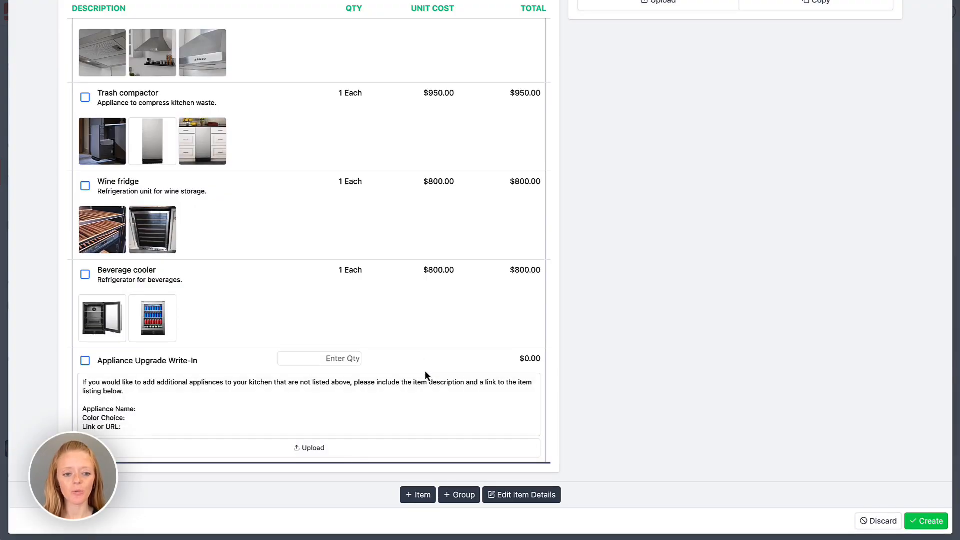
{"action": "scroll", "coordinate": [425, 371], "scroll_direction": "up", "scroll_amount": 5}
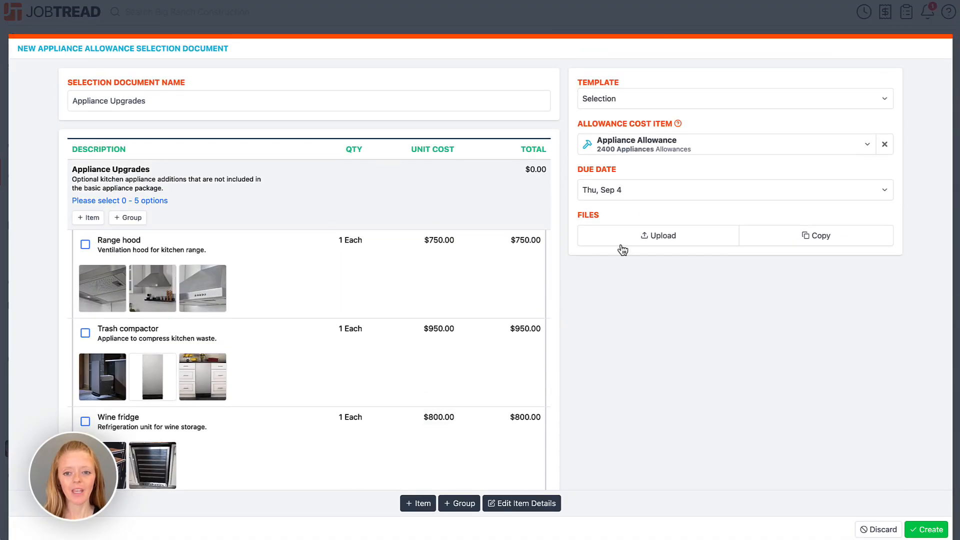
{"action": "left_click", "coordinate": [630, 192]}
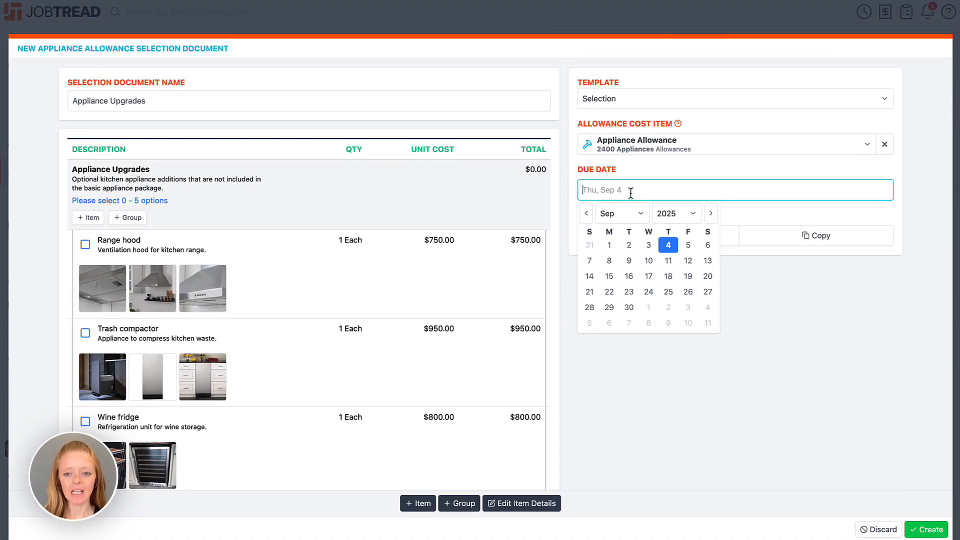
{"action": "left_click", "coordinate": [688, 262]}
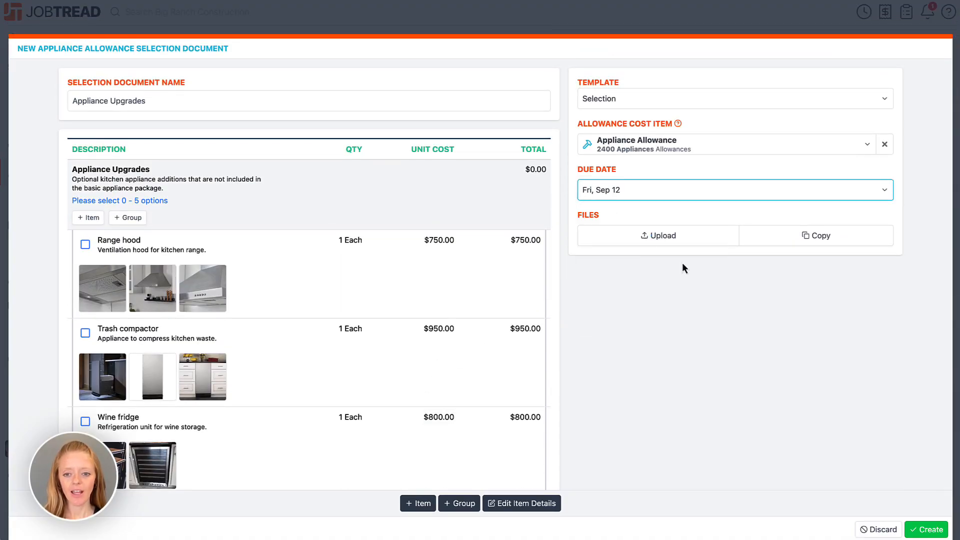
Create the Appliance Upgrades selection document, hide its quantity column and save the change
{"action": "left_click", "coordinate": [925, 529]}
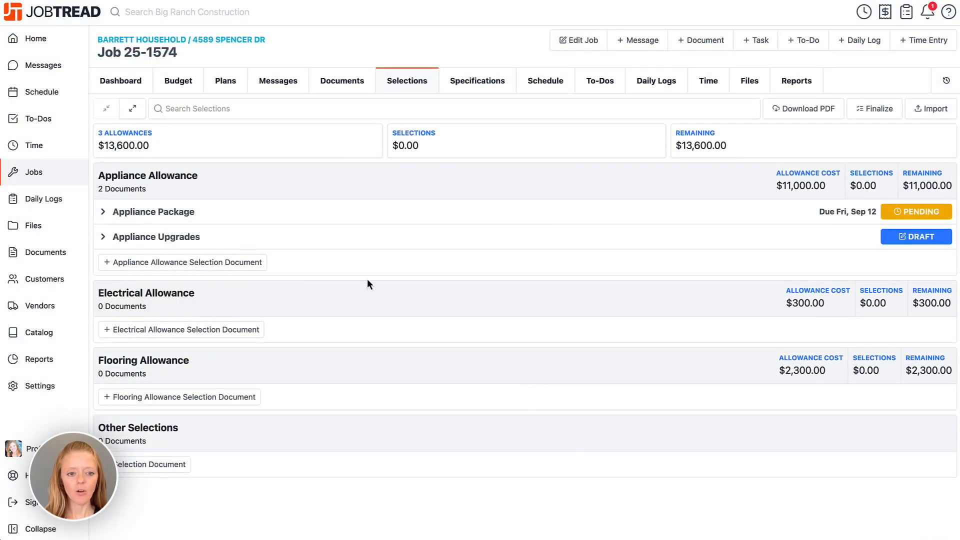
{"action": "left_click", "coordinate": [351, 239]}
{"action": "scroll", "coordinate": [371, 300], "scroll_direction": "down", "scroll_amount": 2}
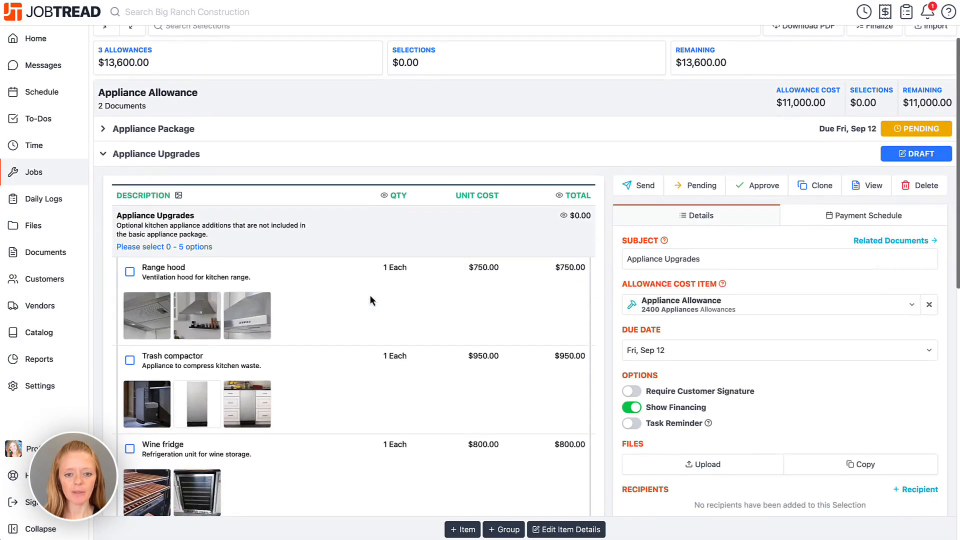
{"action": "left_click", "coordinate": [384, 197]}
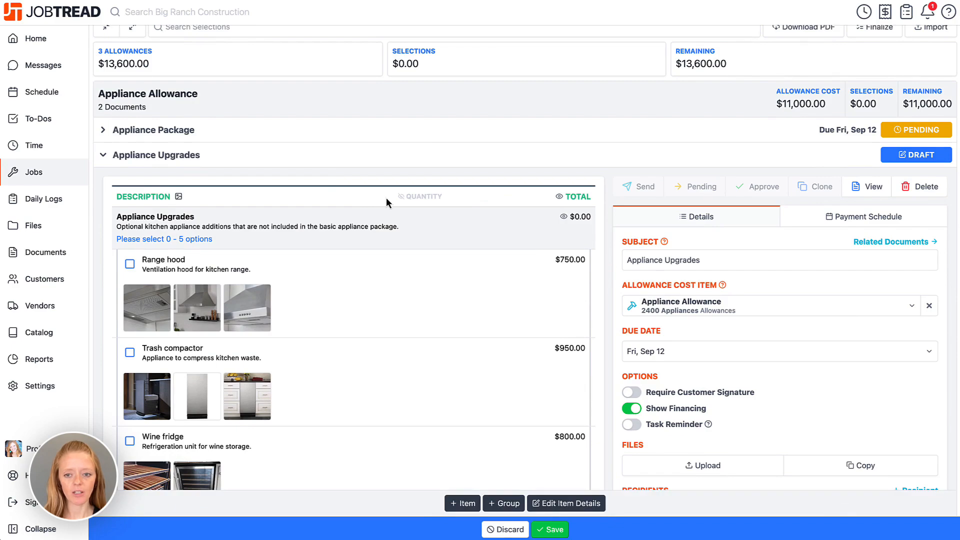
{"action": "left_click", "coordinate": [550, 530]}
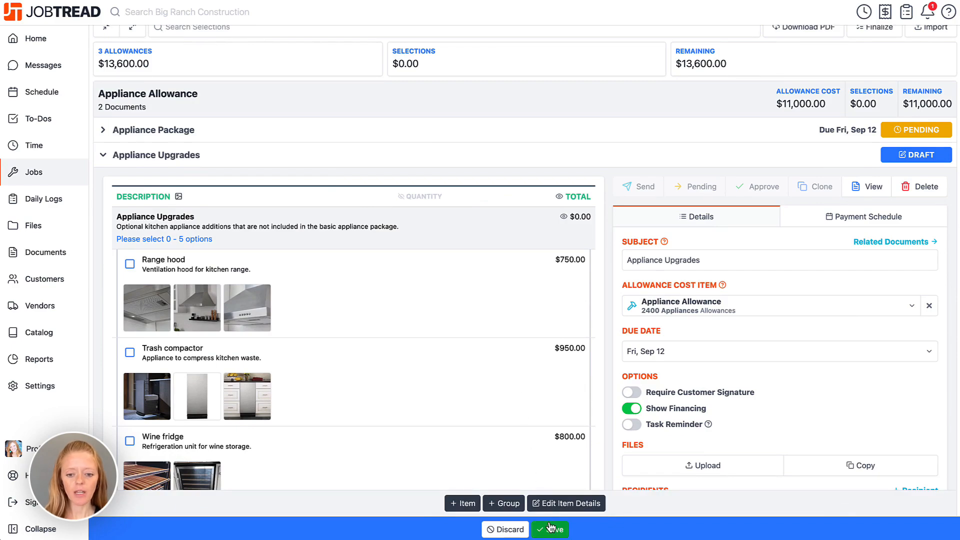
Send the Appliance Upgrades selection to the listed customer recipient with a signature required, and collapse the document
{"action": "left_click", "coordinate": [632, 192]}
{"action": "left_click", "coordinate": [578, 98]}
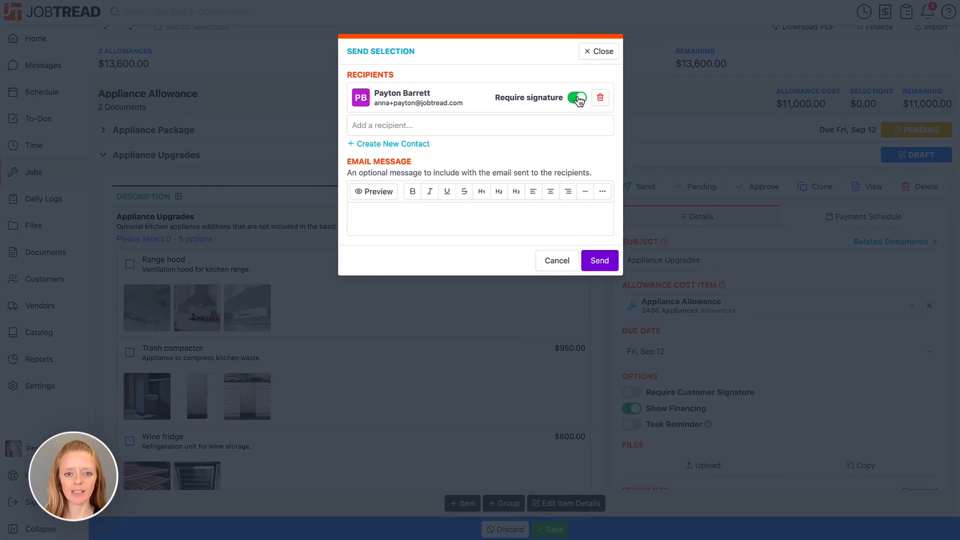
{"action": "left_click", "coordinate": [598, 260]}
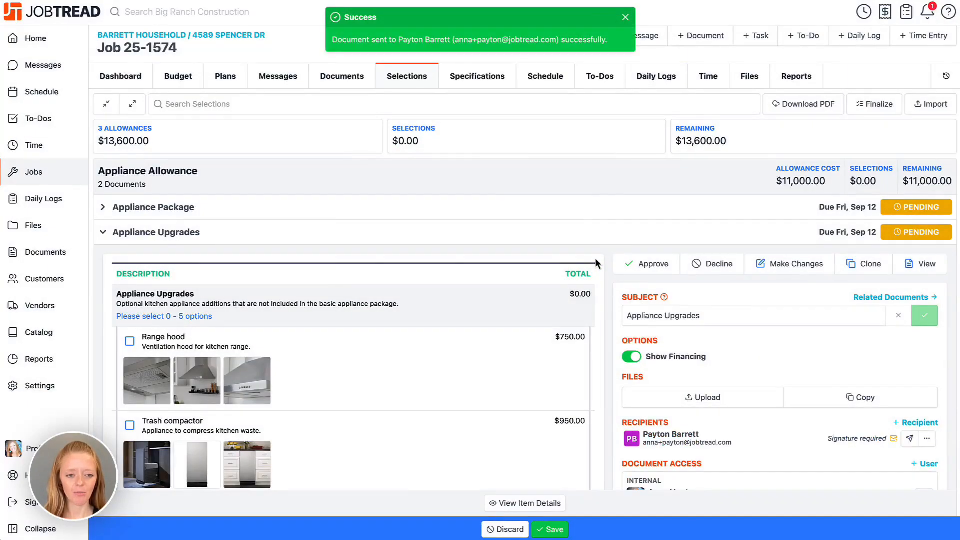
{"action": "left_click", "coordinate": [109, 233]}
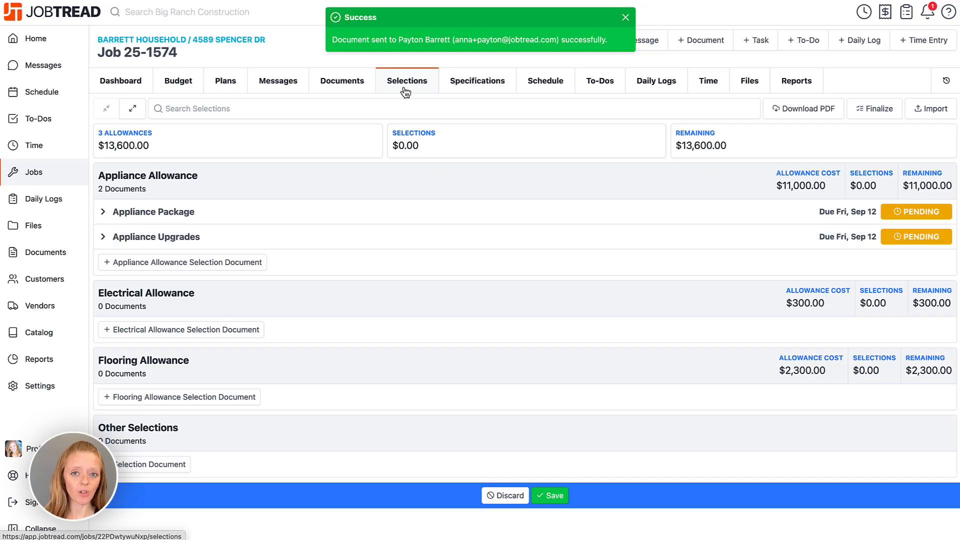
Open the Appliance Package selection for review and choose the Fisher and Paykel - Stainless Steel package
{"action": "left_click", "coordinate": [392, 219]}
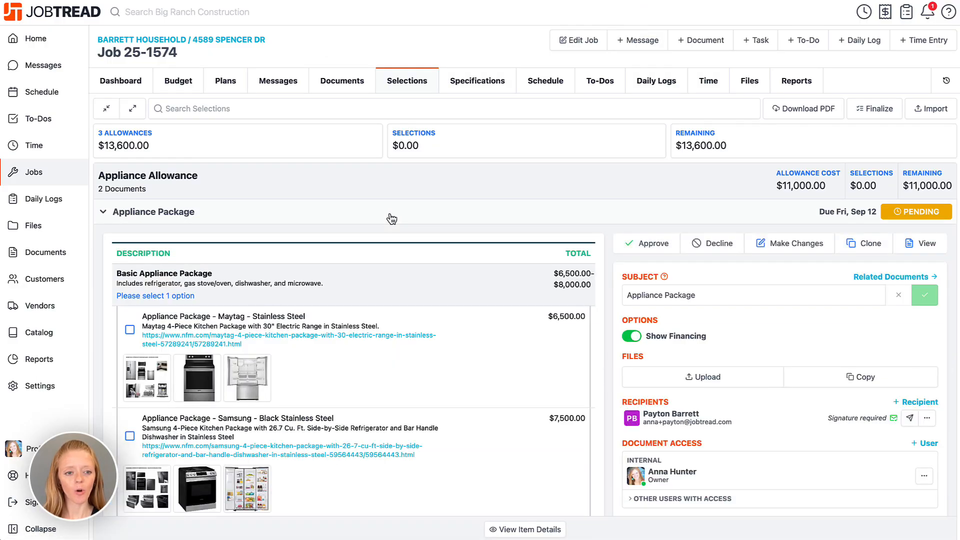
{"action": "scroll", "coordinate": [518, 400], "scroll_direction": "down", "scroll_amount": 5}
{"action": "scroll", "coordinate": [524, 398], "scroll_direction": "down", "scroll_amount": 1}
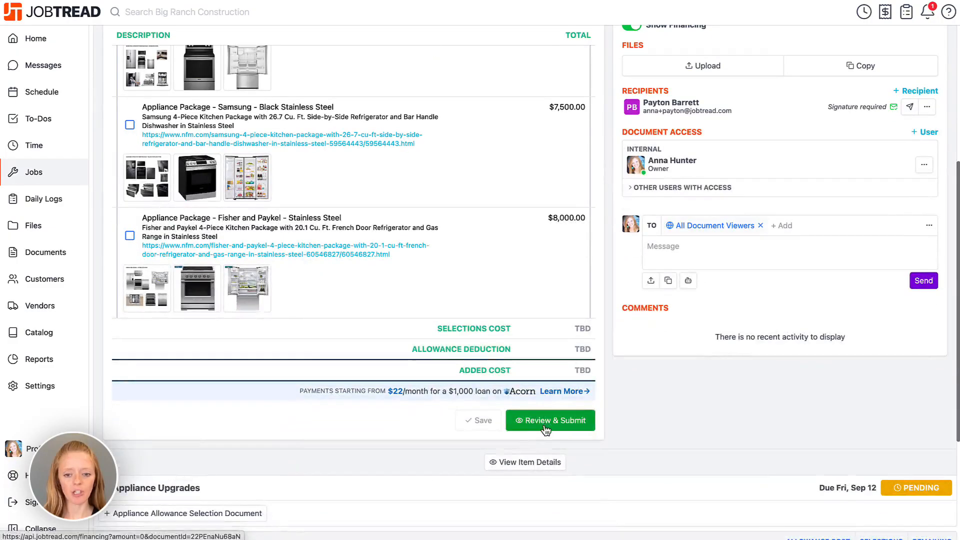
{"action": "left_click", "coordinate": [551, 420]}
{"action": "scroll", "coordinate": [546, 431], "scroll_direction": "down", "scroll_amount": 4}
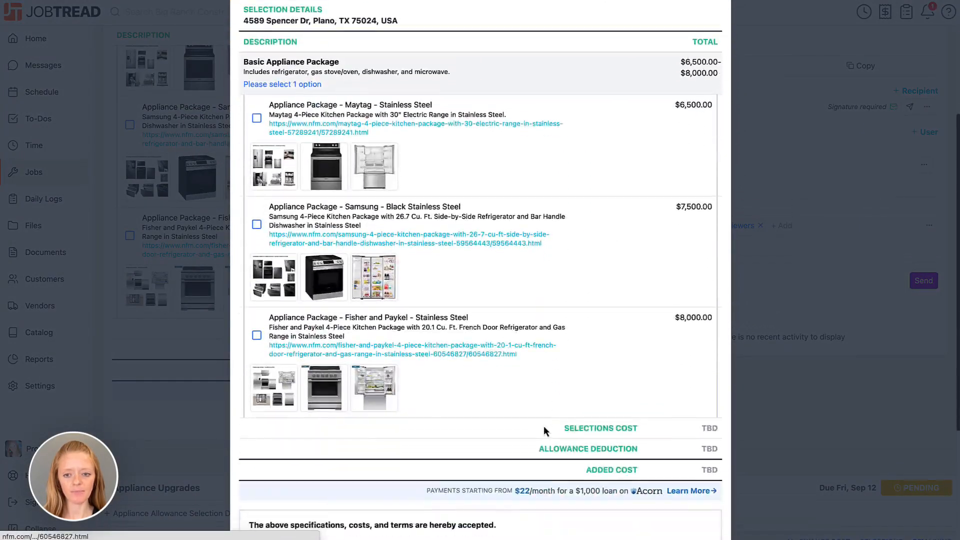
{"action": "left_click", "coordinate": [256, 331]}
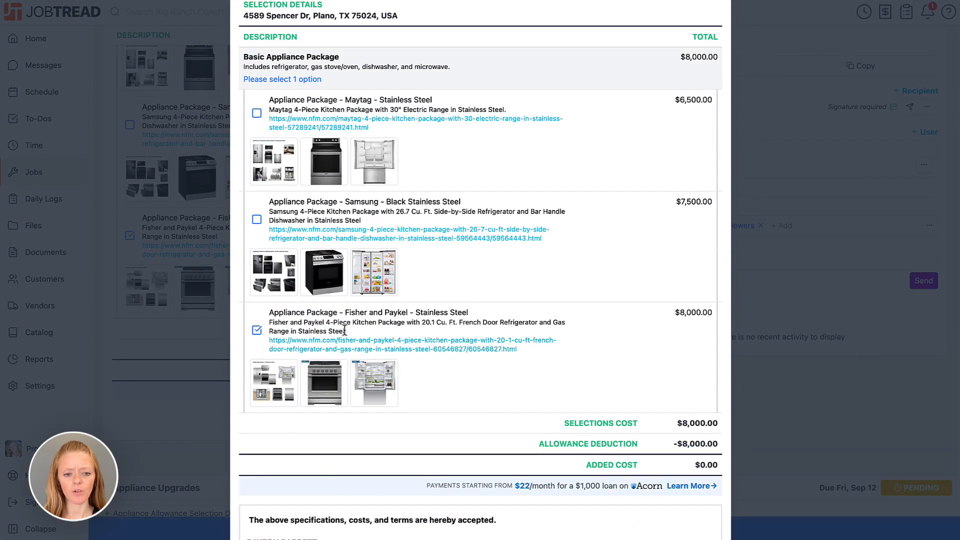
Sign the Appliance Package selection in the customer's signature field, approve it, and collapse the document
{"action": "scroll", "coordinate": [551, 364], "scroll_direction": "down", "scroll_amount": 3}
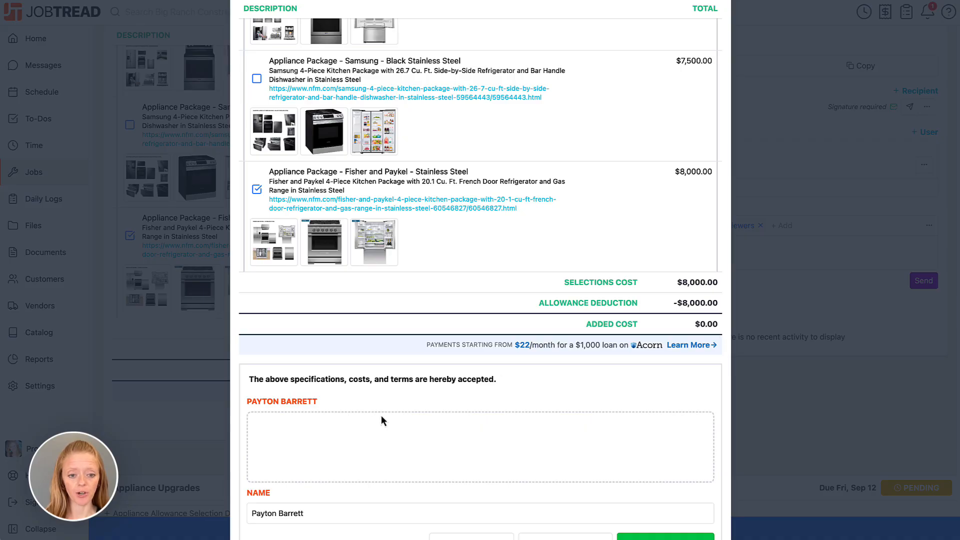
{"action": "scroll", "coordinate": [370, 415], "scroll_direction": "down", "scroll_amount": 2}
{"action": "mouse_move", "coordinate": [338, 392]}
{"action": "left_mouse_down"}
{"action": "mouse_move", "coordinate": [319, 412]}
{"action": "mouse_move", "coordinate": [437, 409]}
{"action": "left_mouse_up"}
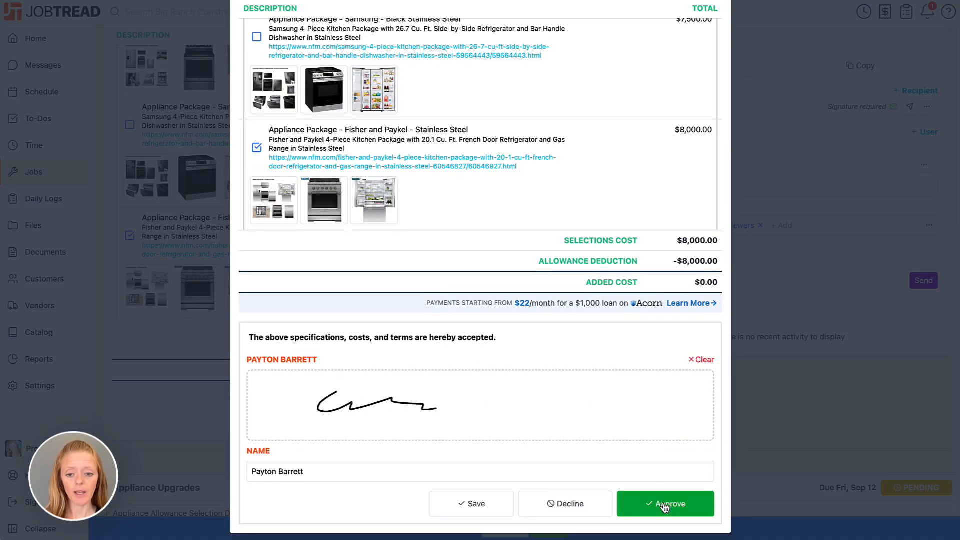
{"action": "left_click", "coordinate": [693, 509]}
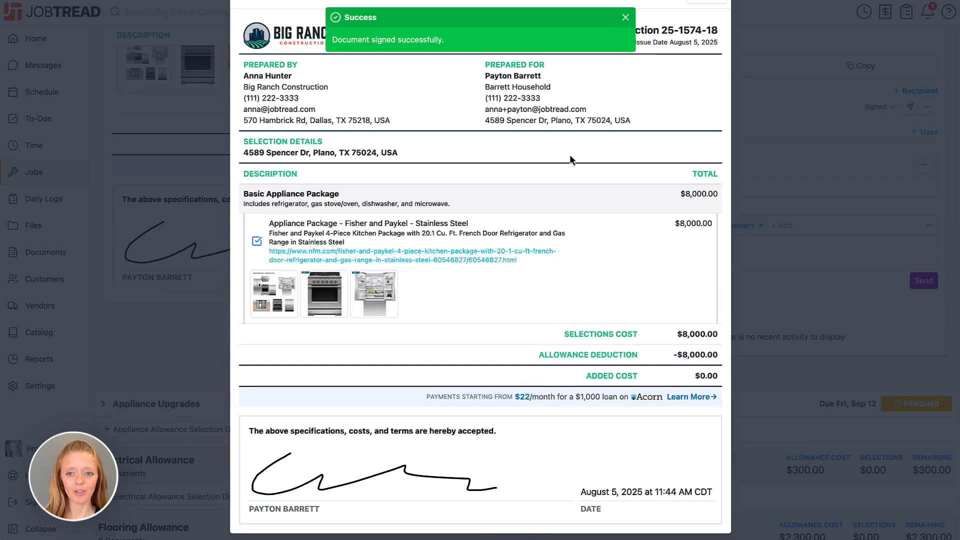
{"action": "scroll", "coordinate": [650, 85], "scroll_direction": "up", "scroll_amount": 2}
{"action": "left_click", "coordinate": [712, 50]}
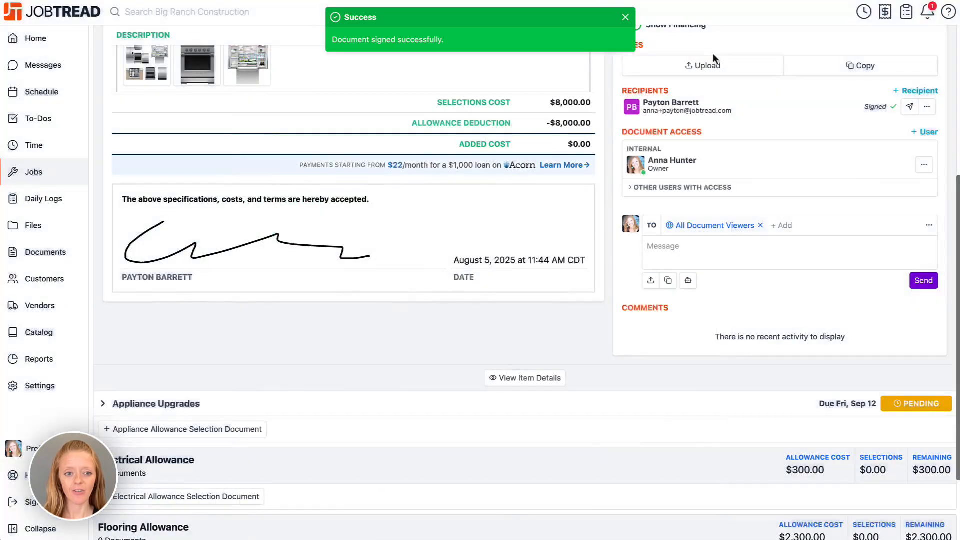
{"action": "scroll", "coordinate": [343, 167], "scroll_direction": "up", "scroll_amount": 6}
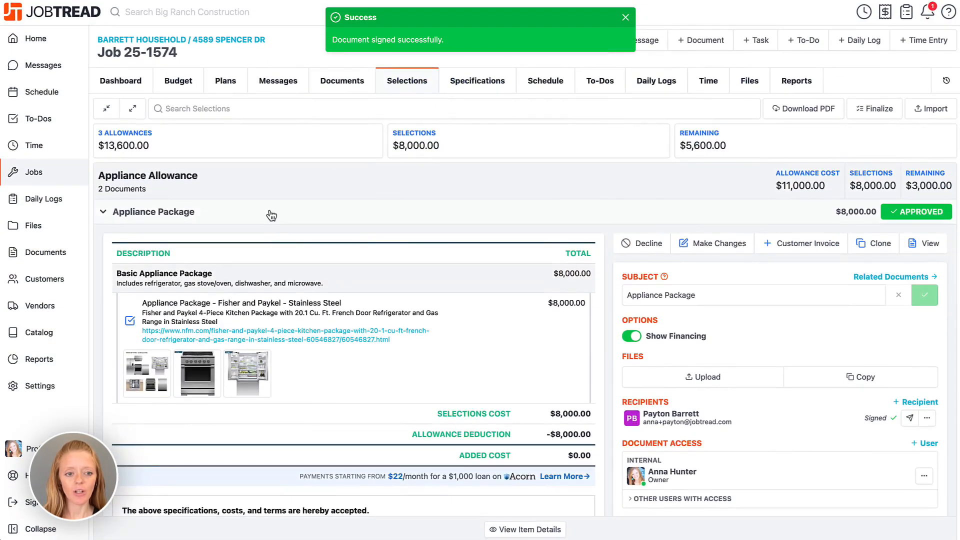
{"action": "left_click", "coordinate": [271, 216]}
Open the Appliance Upgrades selection for review and choose the range hood, trash compactor, wine fridge and beverage cooler
{"action": "left_click", "coordinate": [258, 242]}
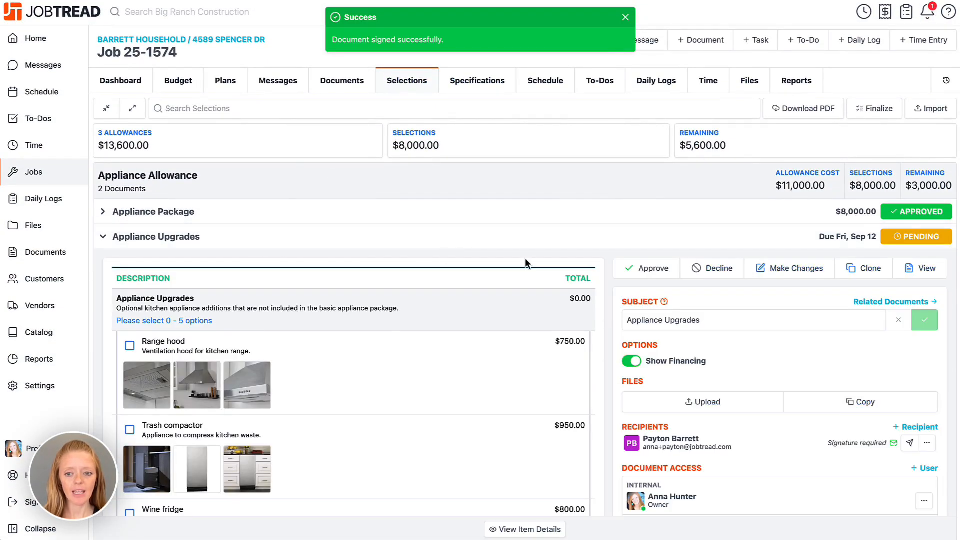
{"action": "scroll", "coordinate": [556, 264], "scroll_direction": "down", "scroll_amount": 9}
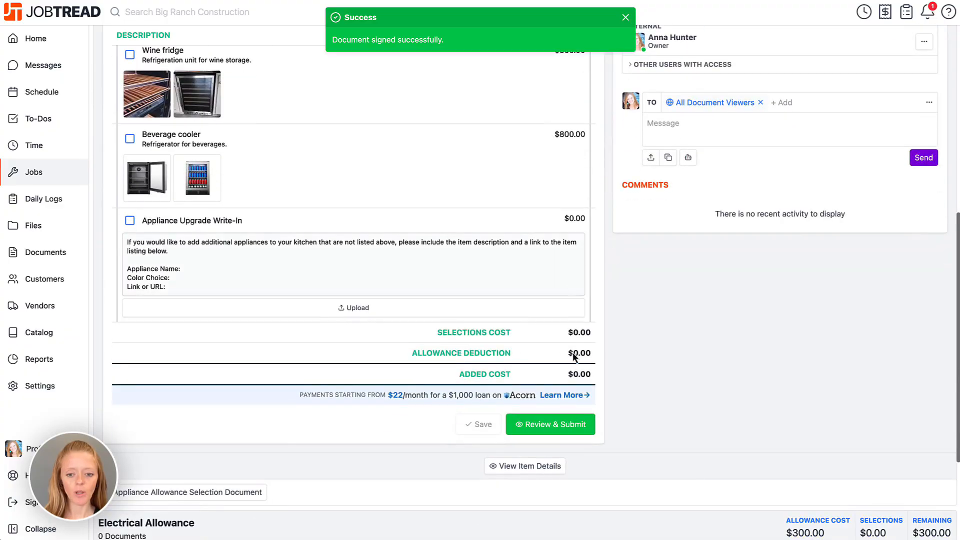
{"action": "left_click", "coordinate": [554, 425]}
{"action": "scroll", "coordinate": [470, 320], "scroll_direction": "down", "scroll_amount": 3}
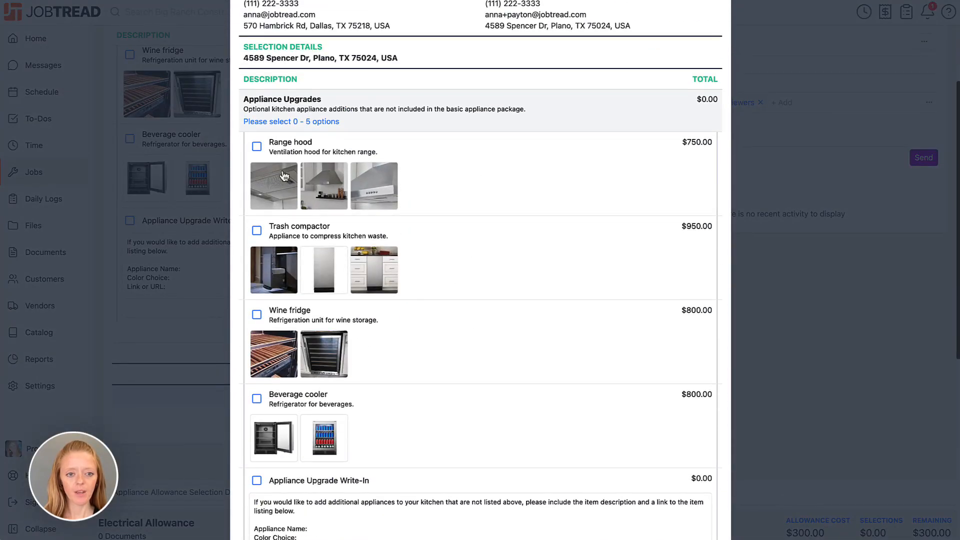
{"action": "left_click", "coordinate": [256, 146]}
{"action": "left_click", "coordinate": [256, 230]}
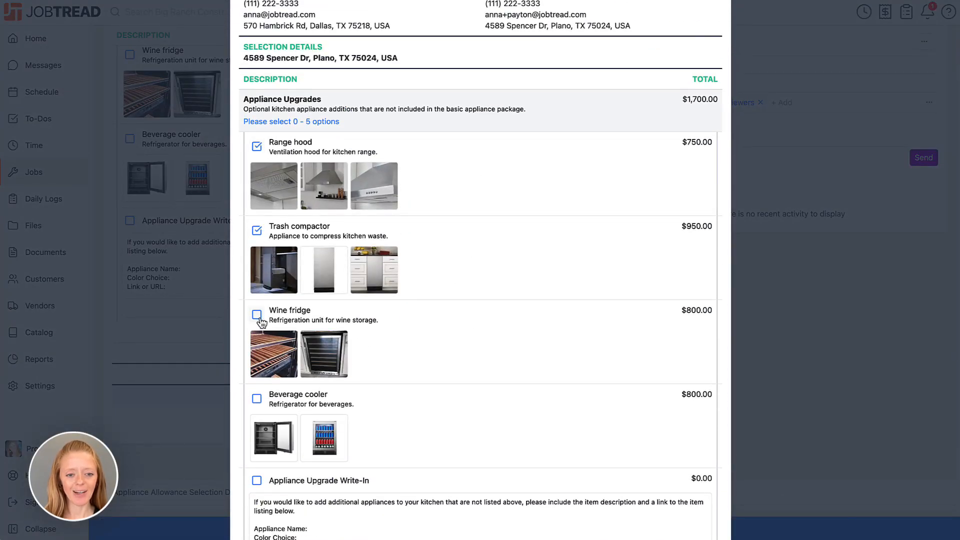
{"action": "left_click", "coordinate": [257, 314]}
{"action": "left_click", "coordinate": [257, 399]}
{"action": "scroll", "coordinate": [442, 367], "scroll_direction": "down", "scroll_amount": 6}
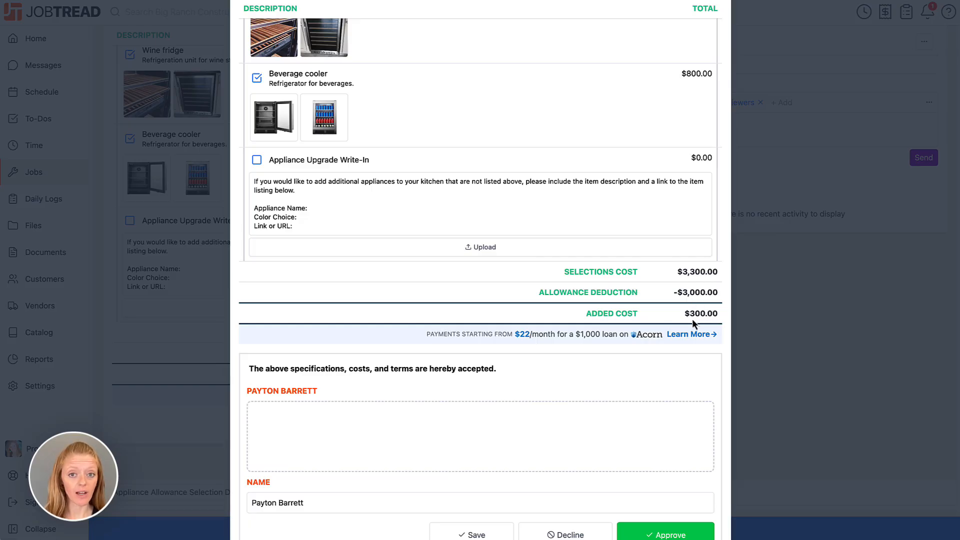
Sign the Appliance Upgrades selection in the customer's signature field, approve it and close the review
{"action": "left_click_drag", "start_coordinate": [346, 421], "coordinate": [350, 443]}
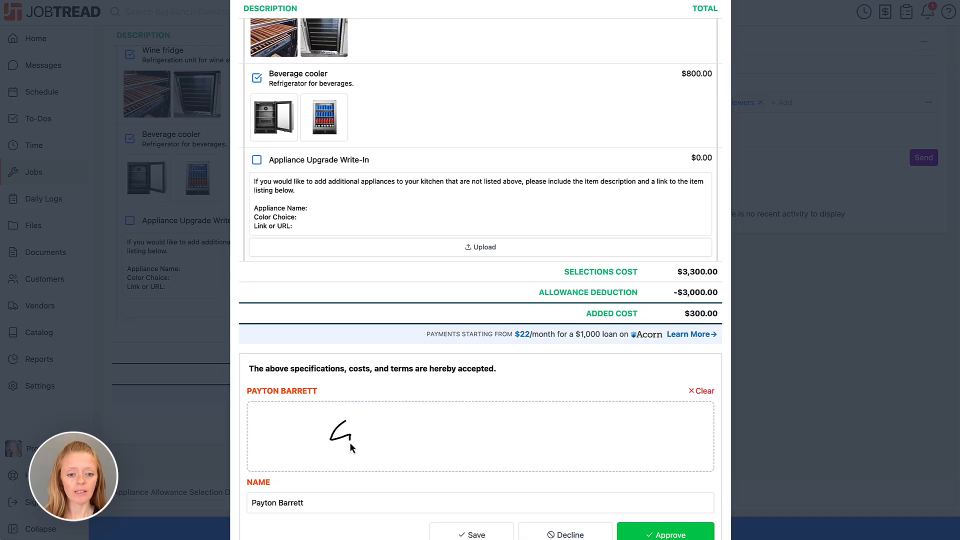
{"action": "scroll", "coordinate": [463, 453], "scroll_direction": "down", "scroll_amount": 1}
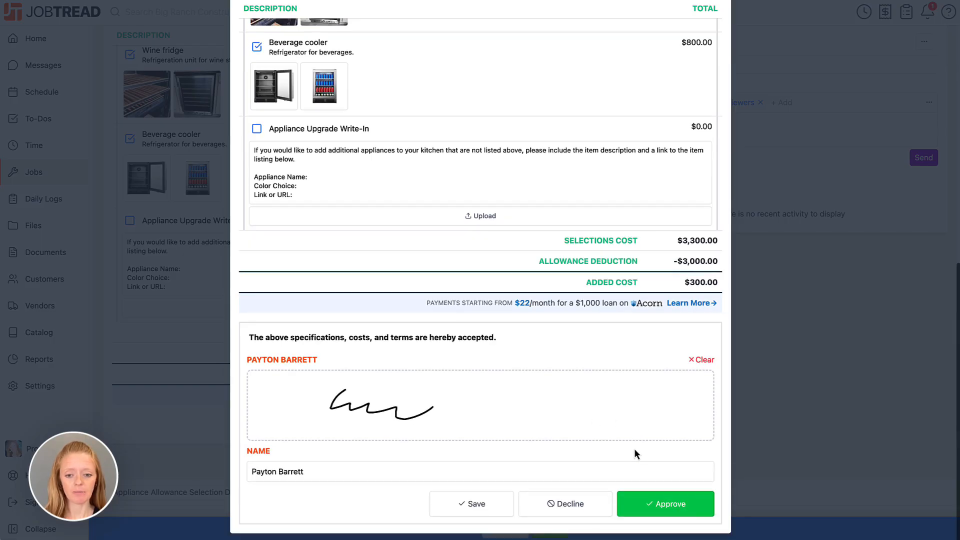
{"action": "left_click", "coordinate": [682, 505]}
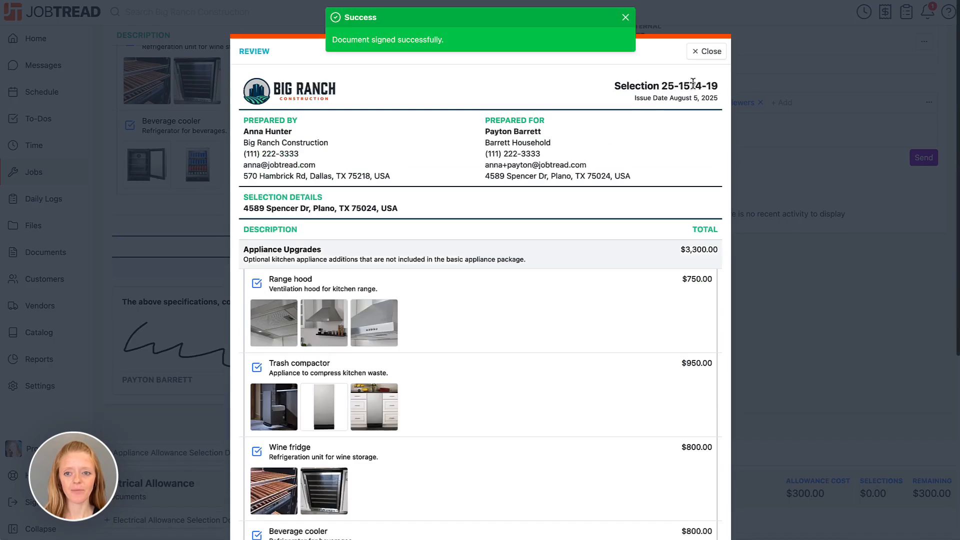
{"action": "left_click", "coordinate": [691, 59]}
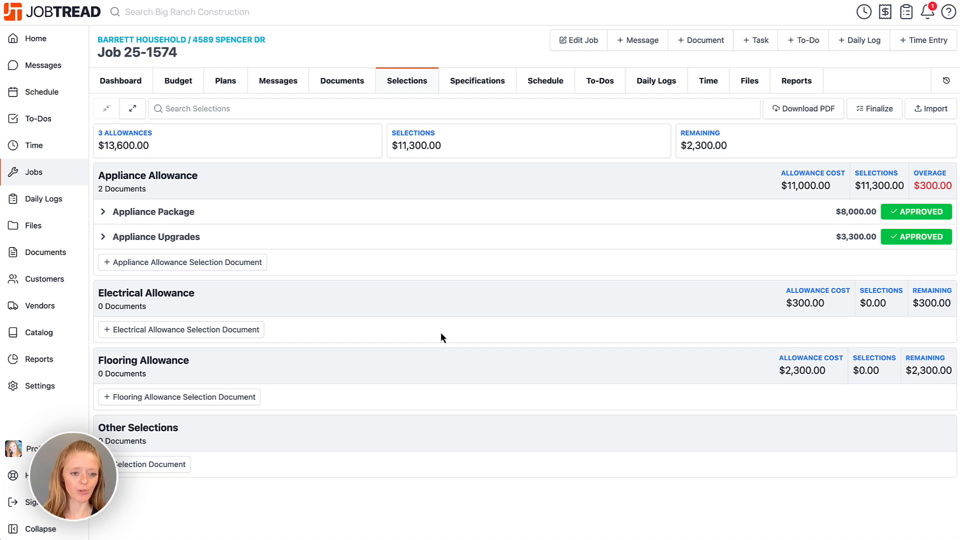
Start a new Electrical Allowance selection document named "Kitchen Island Light"
{"action": "left_click", "coordinate": [189, 333]}
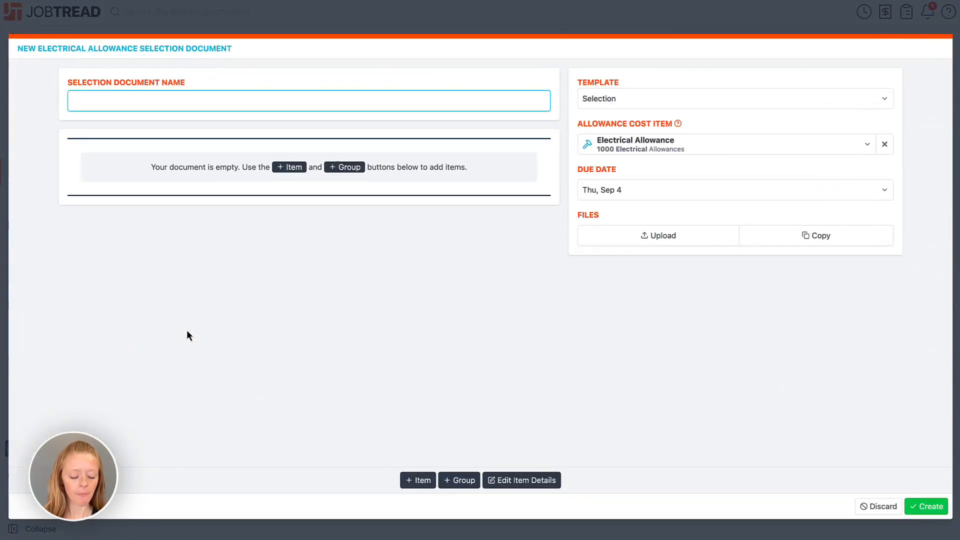
{"action": "type", "text": "Kitche"}
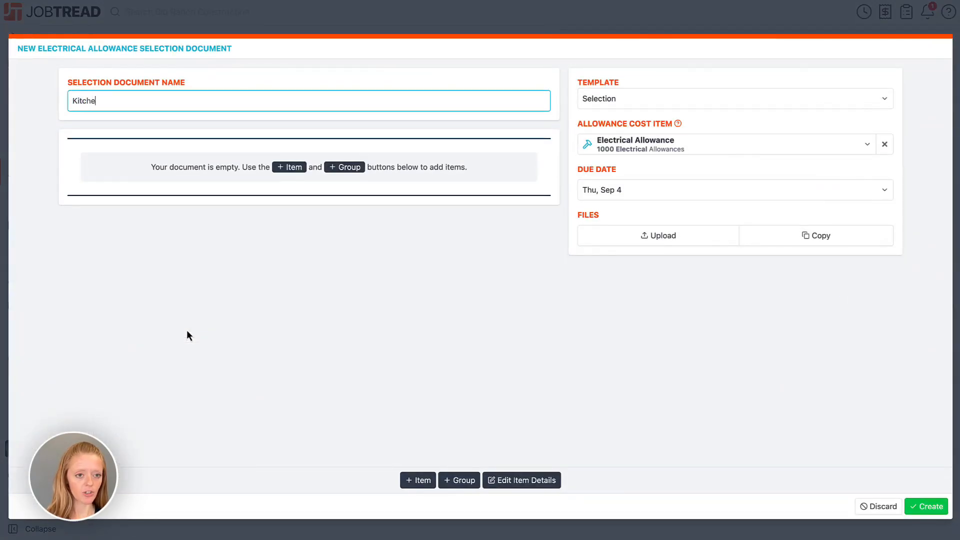
{"action": "type", "text": "n Island "}
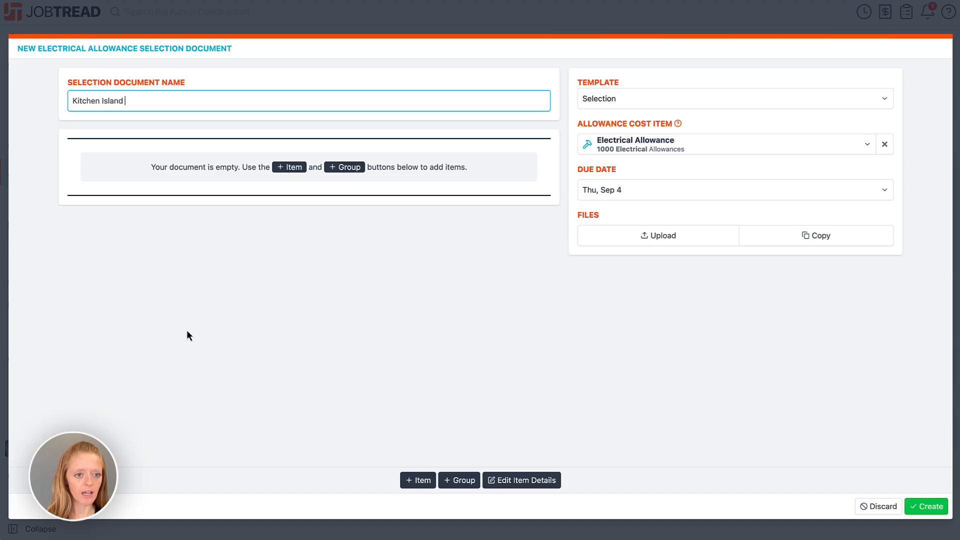
{"action": "type", "text": "Light"}
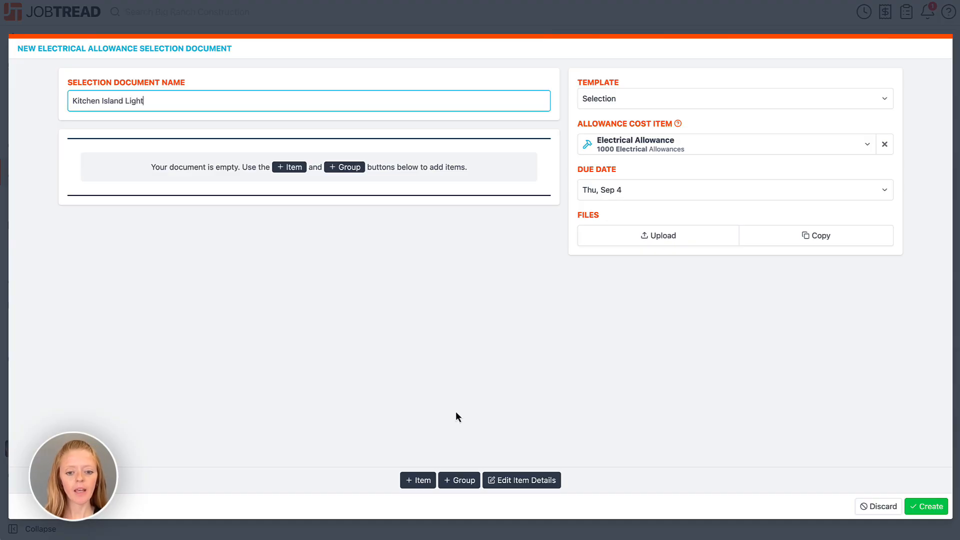
Add a new cost item named "Kitchen Island Light Fixture" to the selection document
{"action": "left_click", "coordinate": [417, 479]}
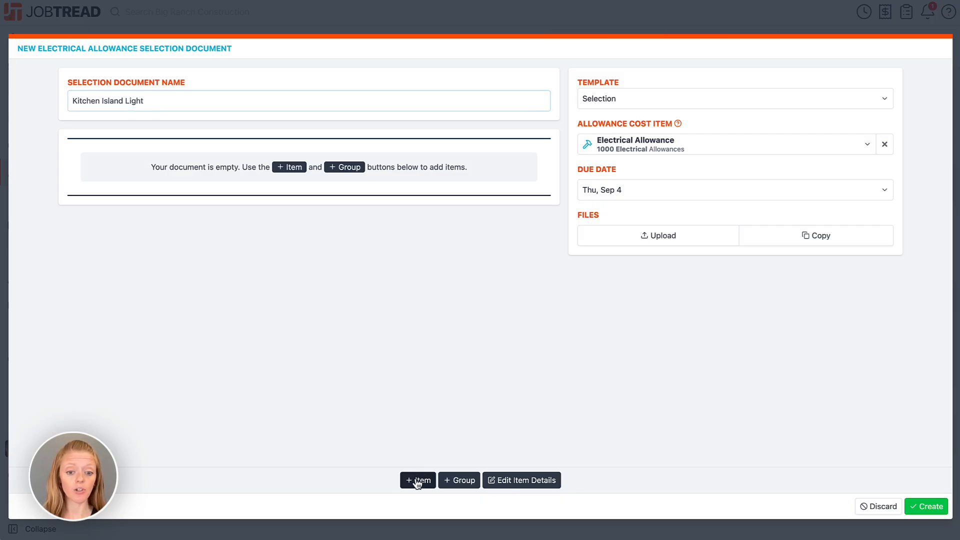
{"action": "left_click", "coordinate": [409, 413]}
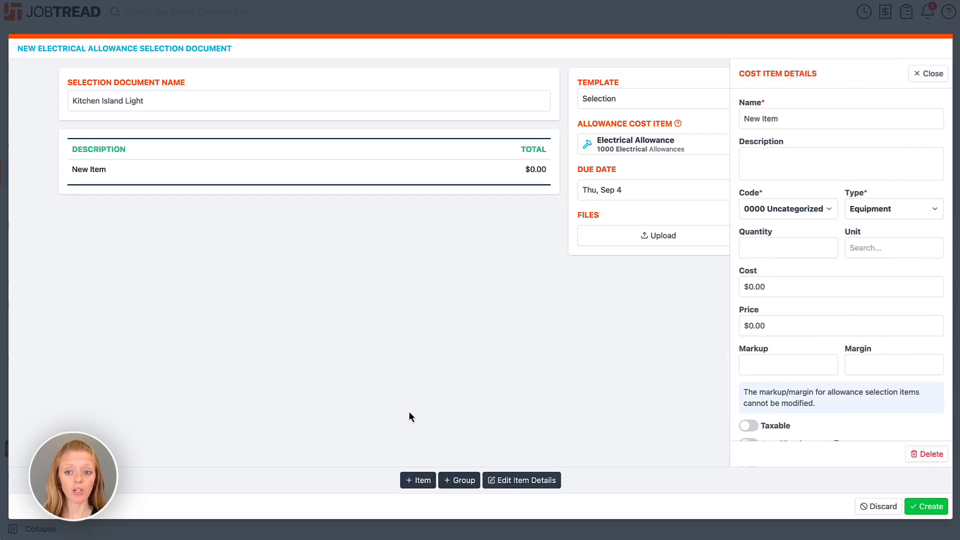
{"action": "type", "text": "Kitchen "}
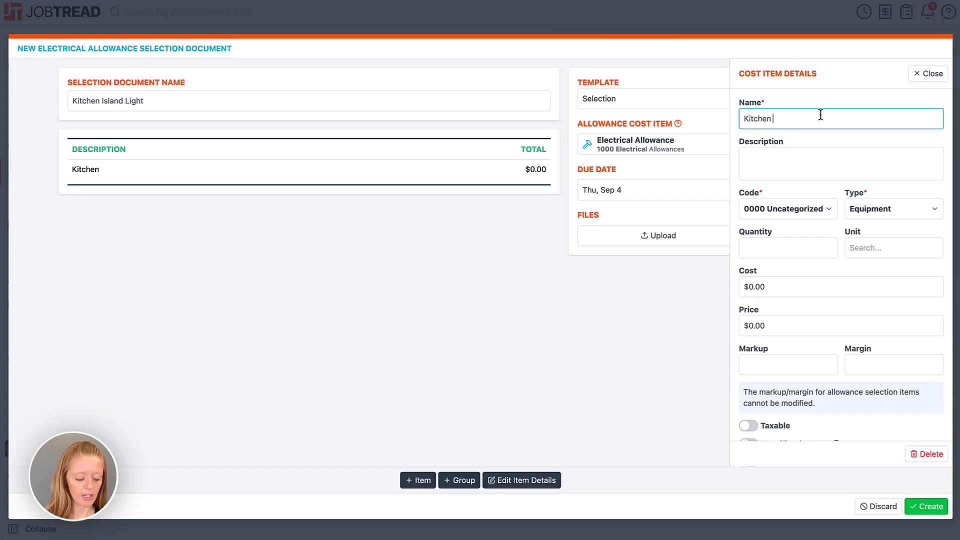
{"action": "type", "text": "Island Light "}
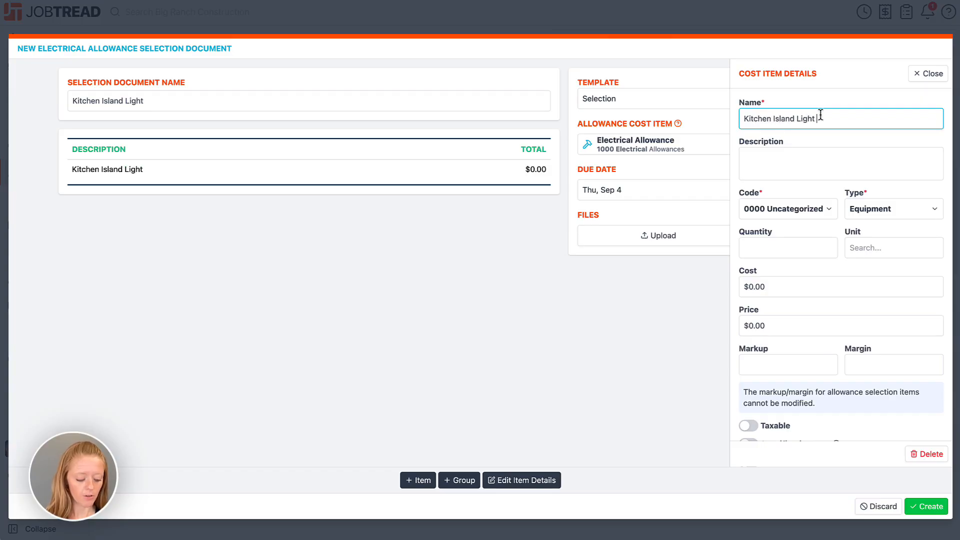
{"action": "type", "text": "Fixture"}
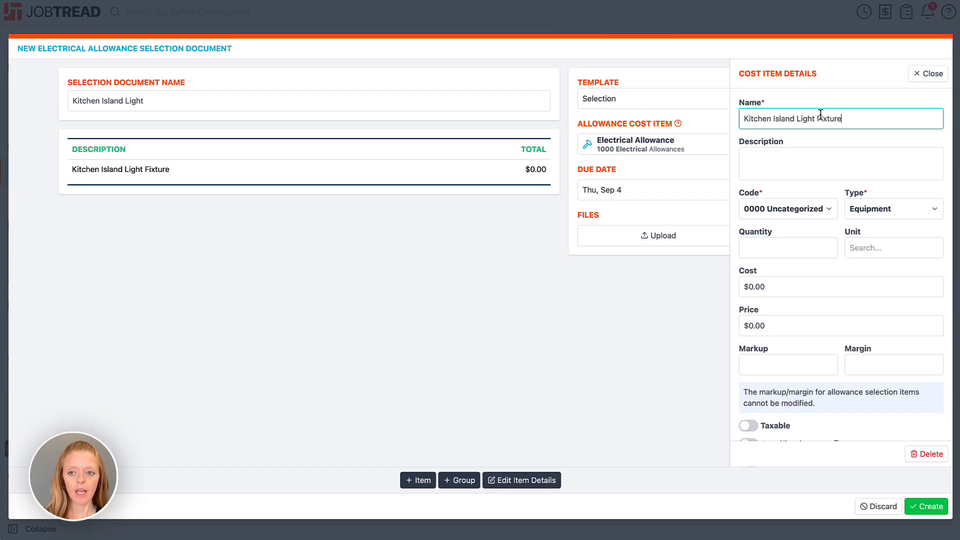
Start the light fixture's description with the instruction "Please add the details for your chosen light below."
{"action": "left_click", "coordinate": [807, 151]}
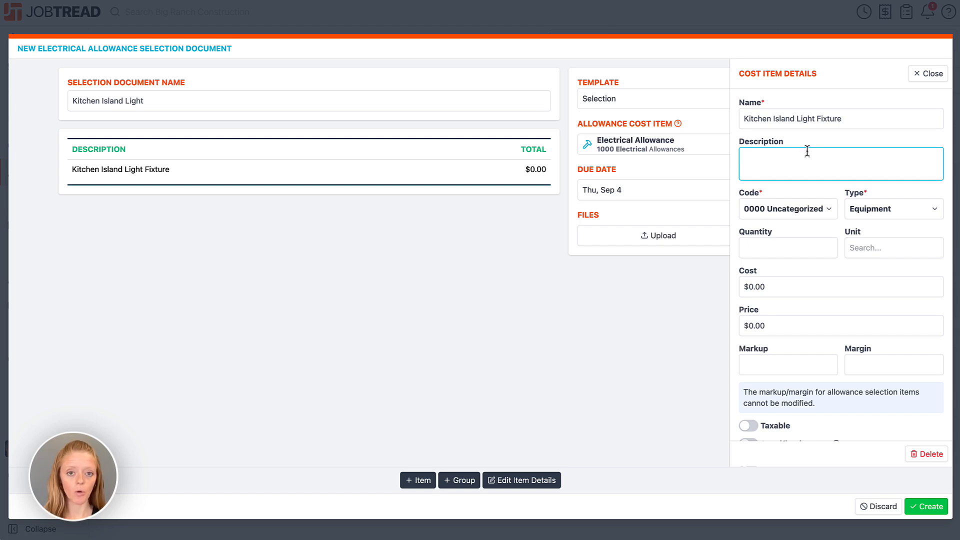
{"action": "type", "text": "Please add"}
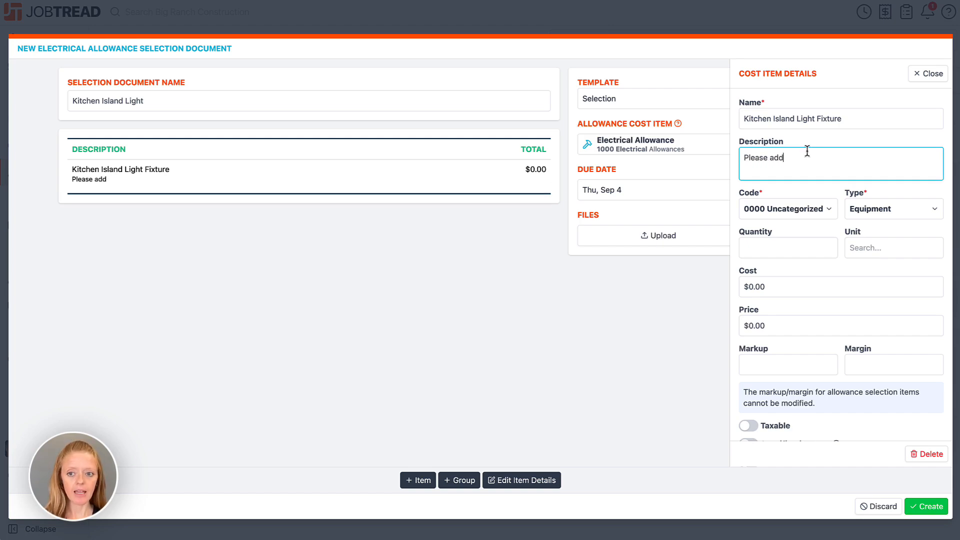
{"action": "type", "text": " the details fo"}
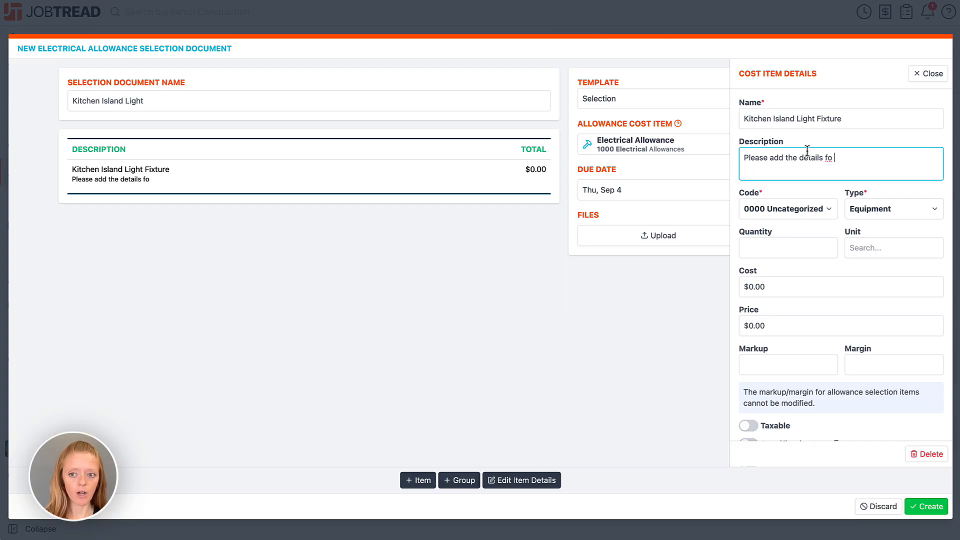
{"action": "type", "text": "r your chosen li"}
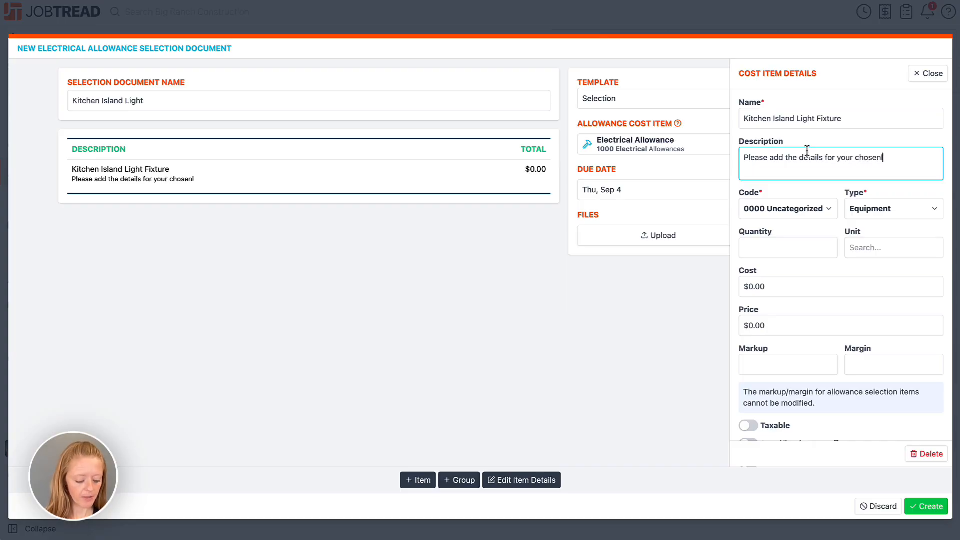
{"action": "type", "text": "ght below,"}
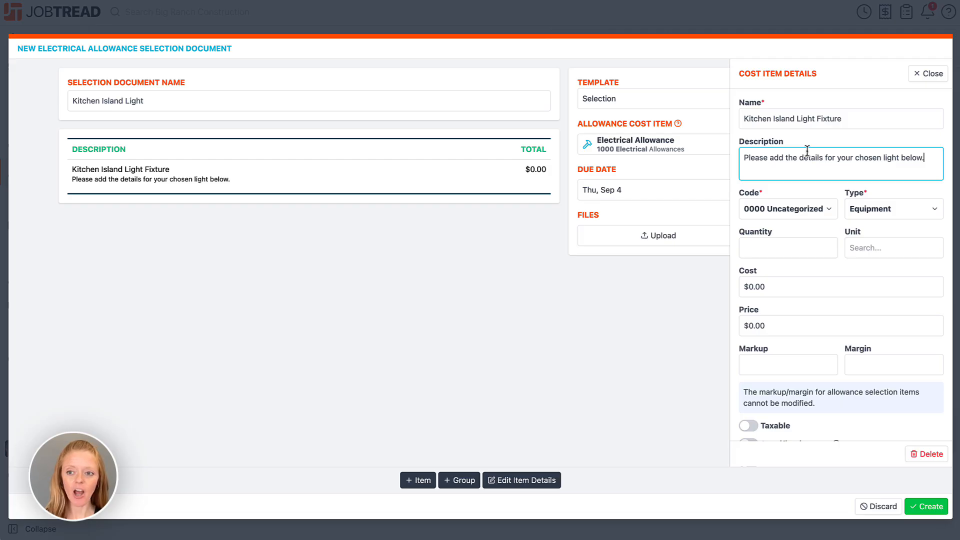
{"action": "key", "text": "Return"}
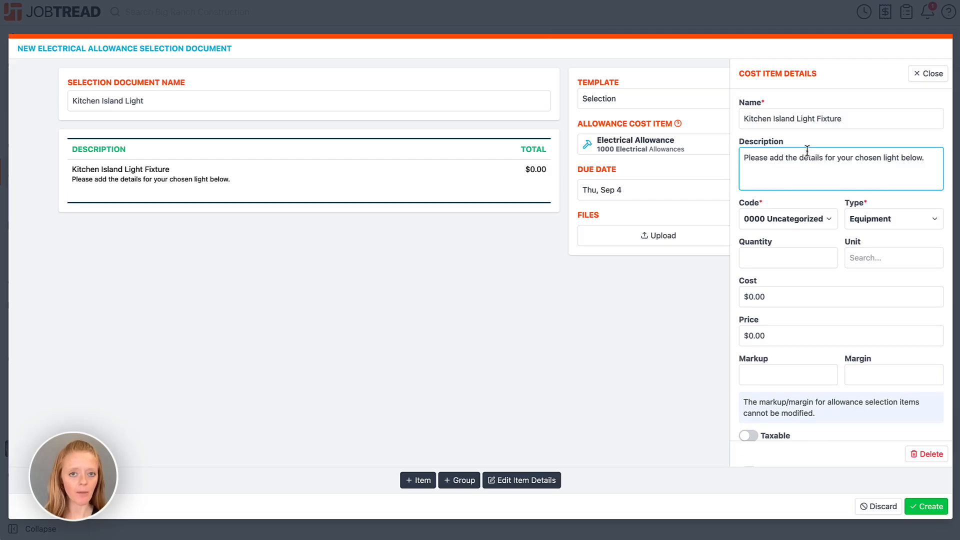
Add separate description lines for "Item Name:", "Item Color:", "Item SKU:" and "Item URL:" below the instruction
{"action": "type", "text": "Item Name:"}
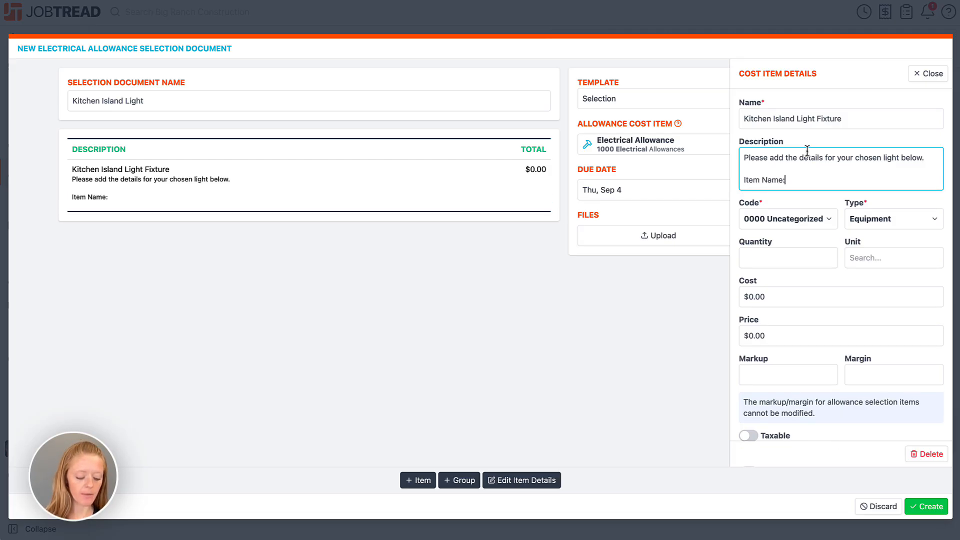
{"action": "key", "text": "Return"}
{"action": "type", "text": "Item "}
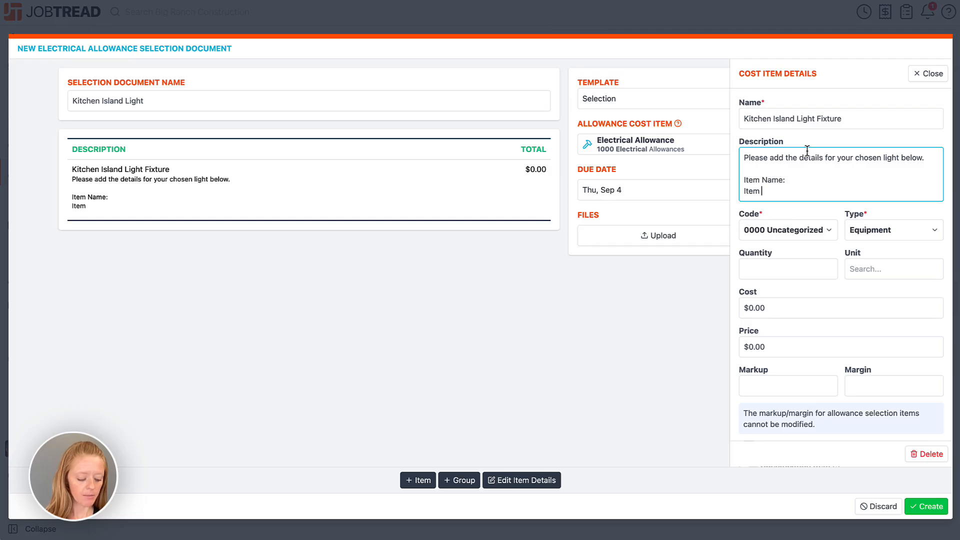
{"action": "type", "text": "Color:"}
{"action": "key", "text": "Return"}
{"action": "type", "text": "It"}
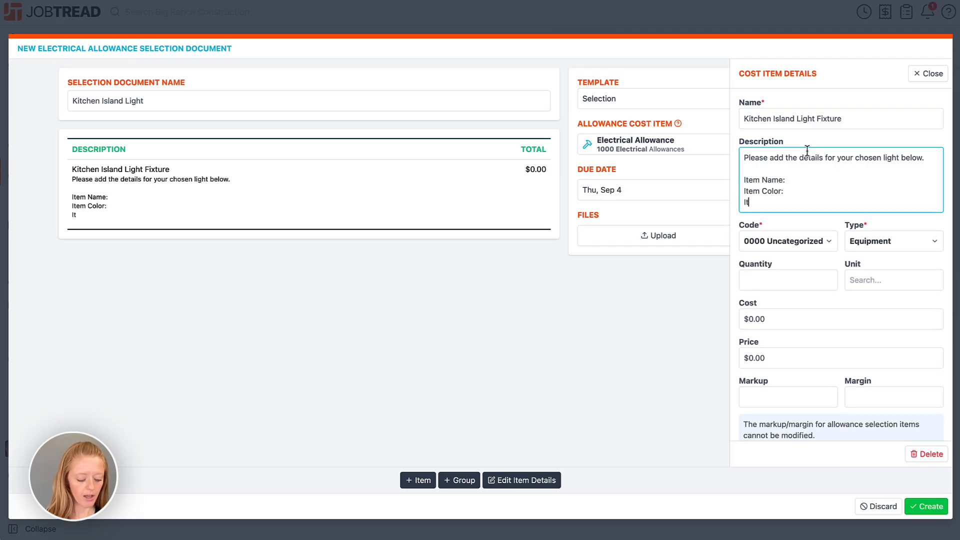
{"action": "type", "text": "em SKU:"}
{"action": "key", "text": "Return"}
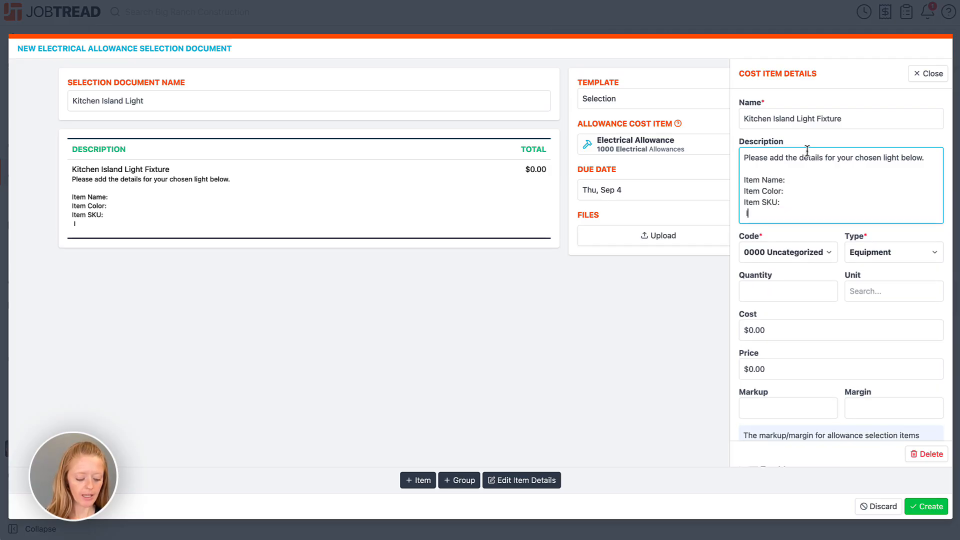
{"action": "type", "text": "Item URL"}
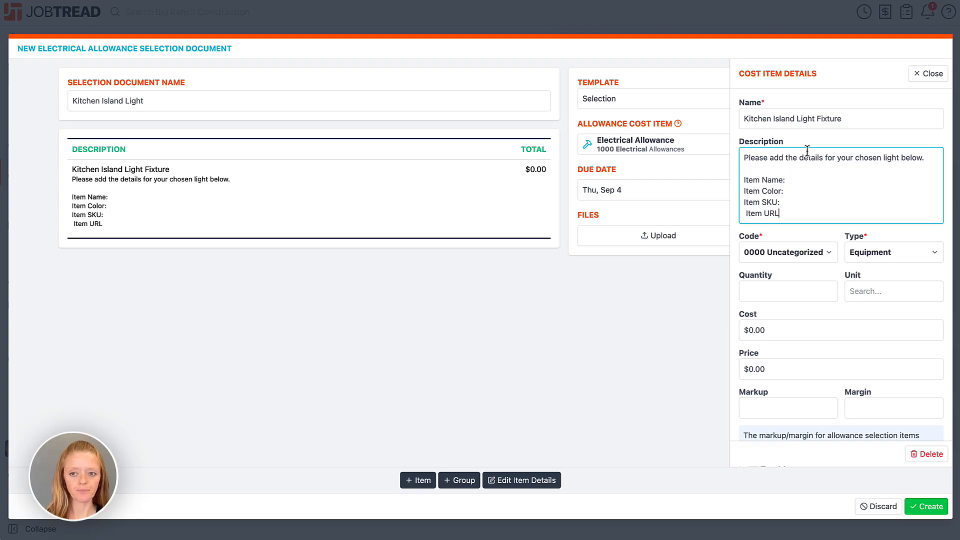
{"action": "type", "text": ":"}
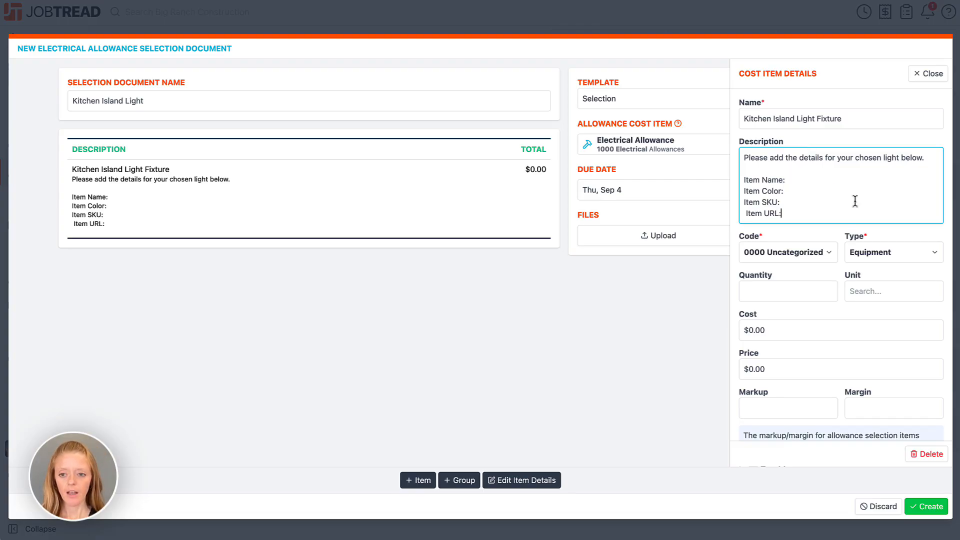
Assign the light fixture the cost code 1000 Electrical and the cost type Materials
{"action": "left_click", "coordinate": [815, 252]}
{"action": "type", "text": "ele"}
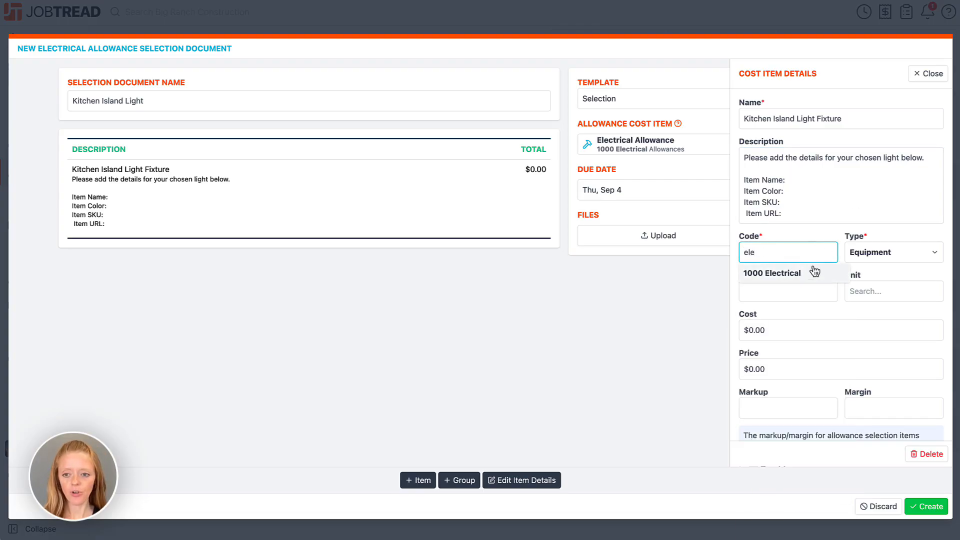
{"action": "left_click", "coordinate": [815, 273]}
{"action": "left_click", "coordinate": [883, 252]}
{"action": "type", "text": "mat"}
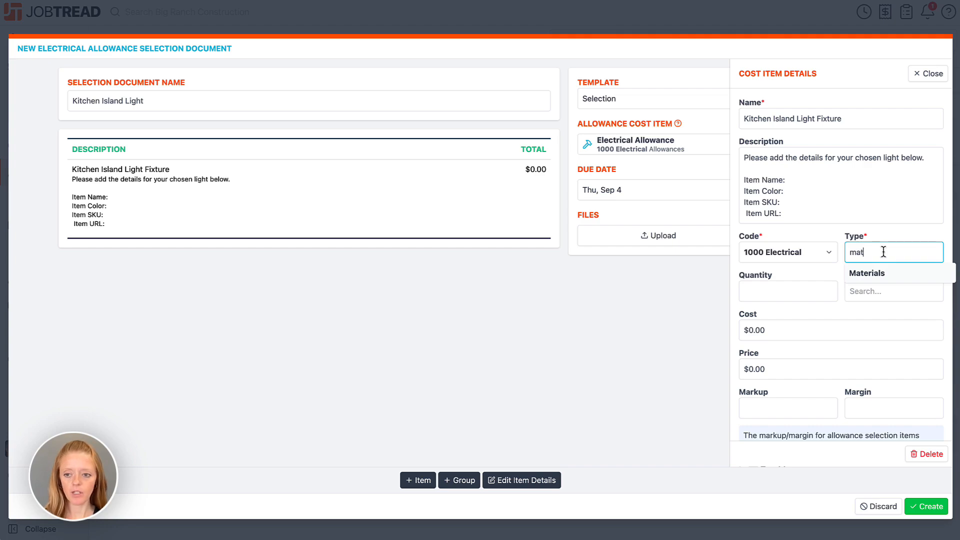
{"action": "left_click", "coordinate": [883, 272]}
Set the light fixture's quantity to 1 and its unit to Each
{"action": "left_click", "coordinate": [798, 295]}
{"action": "type", "text": "1"}
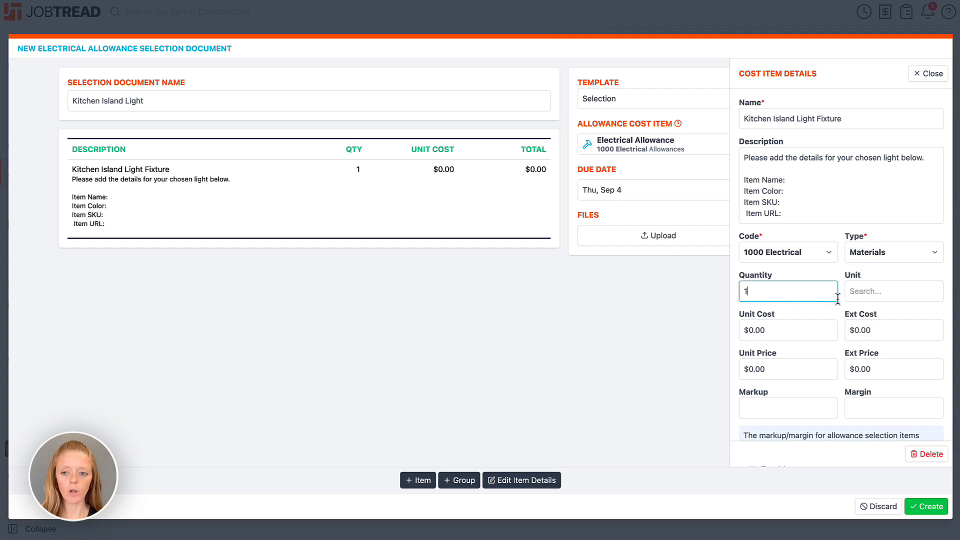
{"action": "left_click", "coordinate": [876, 291]}
{"action": "left_click", "coordinate": [872, 352]}
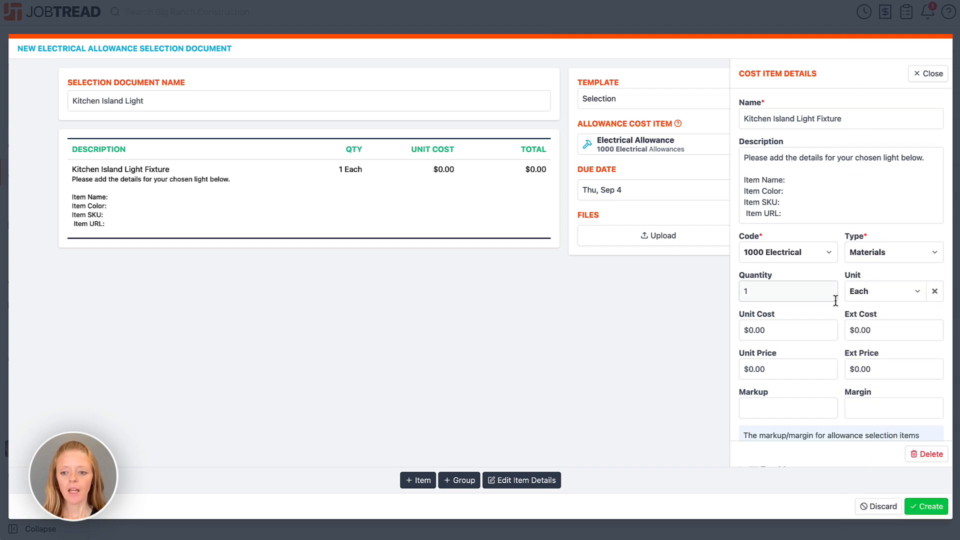
Allow customer write-in on the light fixture, make its cost depend on customer input, and close the item details
{"action": "scroll", "coordinate": [836, 300], "scroll_direction": "down", "scroll_amount": 3}
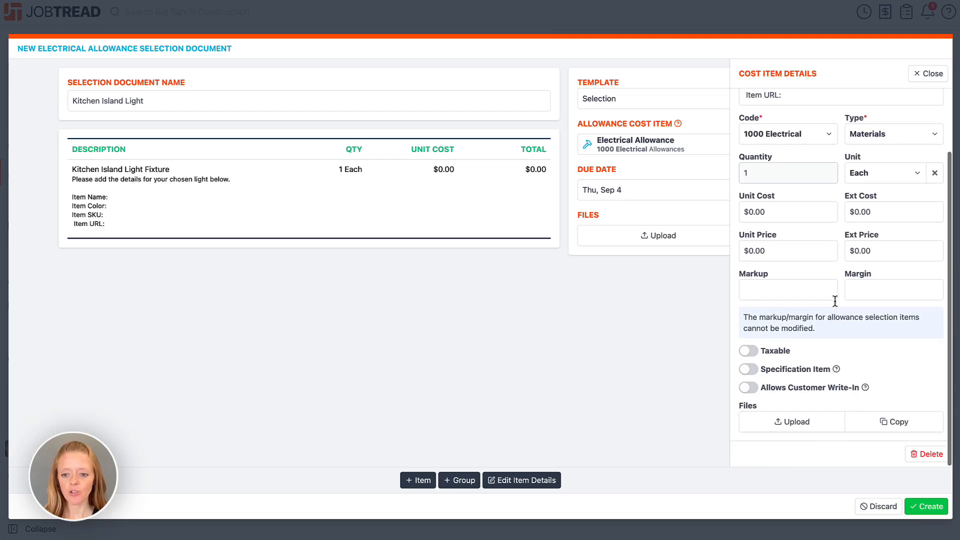
{"action": "left_click", "coordinate": [748, 389]}
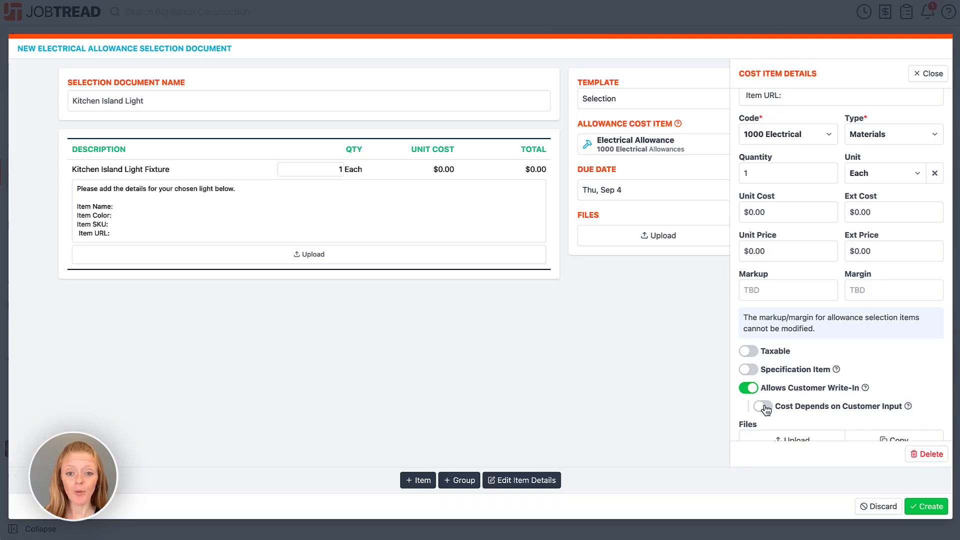
{"action": "left_click", "coordinate": [764, 407]}
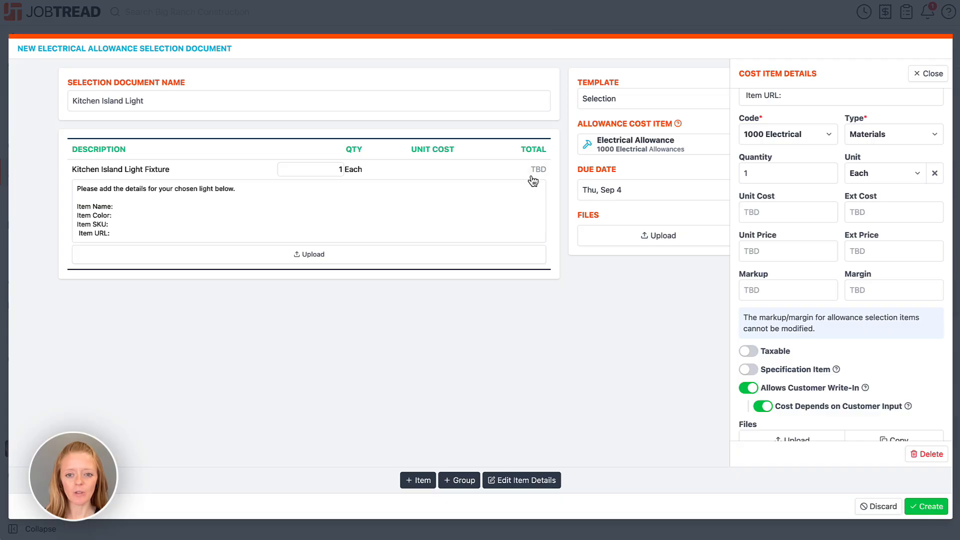
{"action": "scroll", "coordinate": [930, 395], "scroll_direction": "down", "scroll_amount": 1}
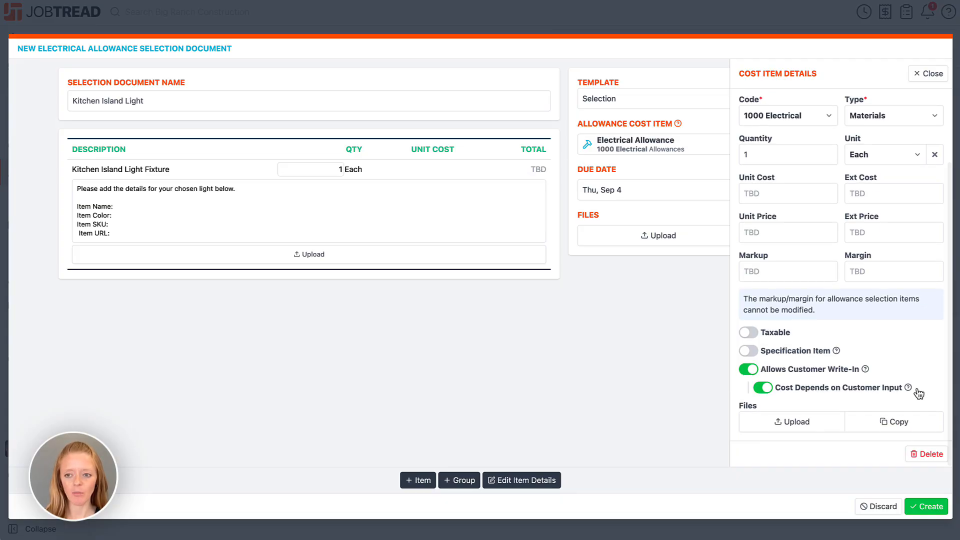
{"action": "left_click", "coordinate": [931, 74]}
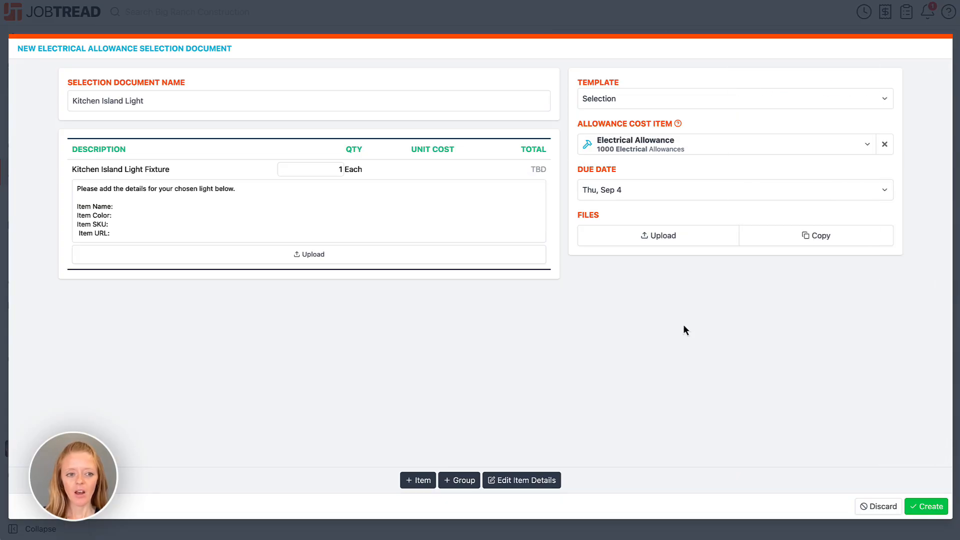
Set the selection's due date to Tuesday, September 9, 2025 and create the document
{"action": "left_click", "coordinate": [645, 194]}
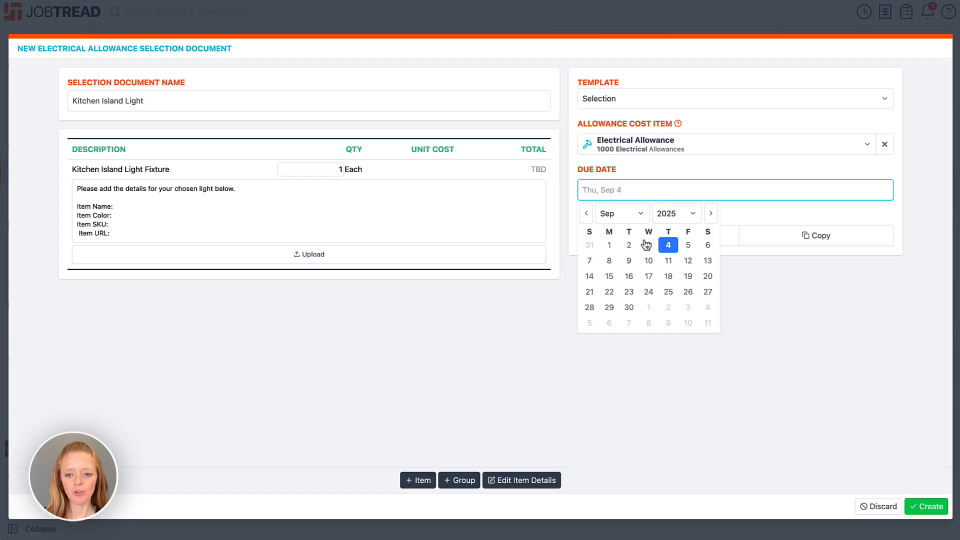
{"action": "left_click", "coordinate": [629, 261]}
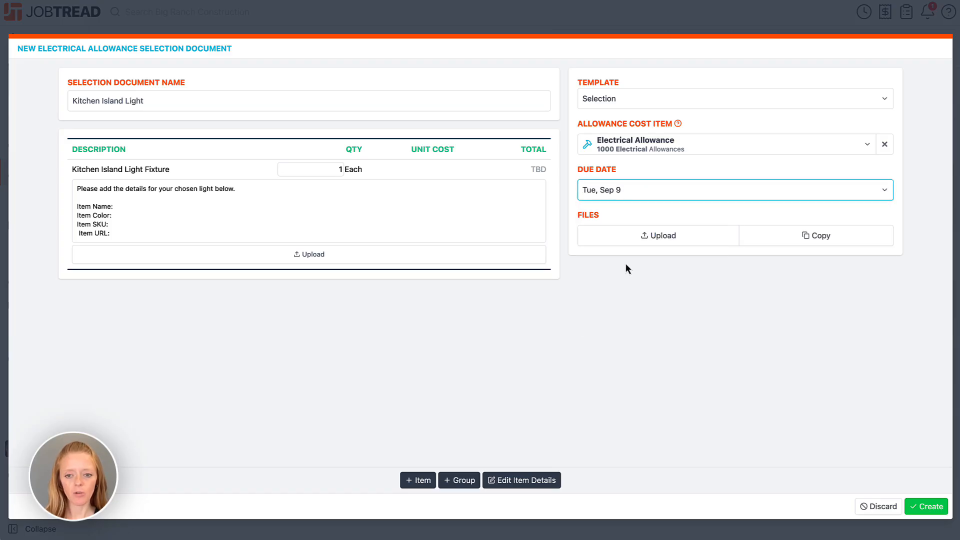
{"action": "left_click", "coordinate": [701, 426]}
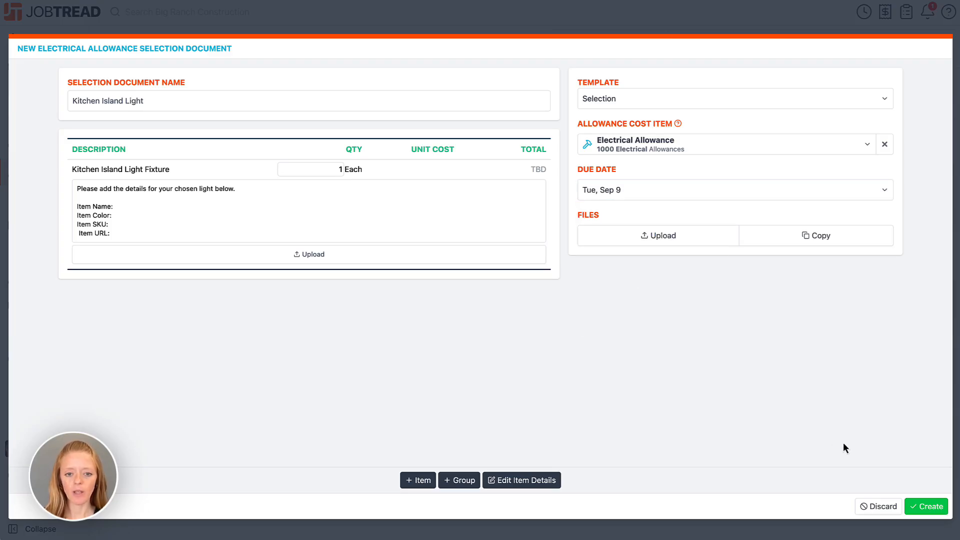
{"action": "left_click", "coordinate": [913, 506]}
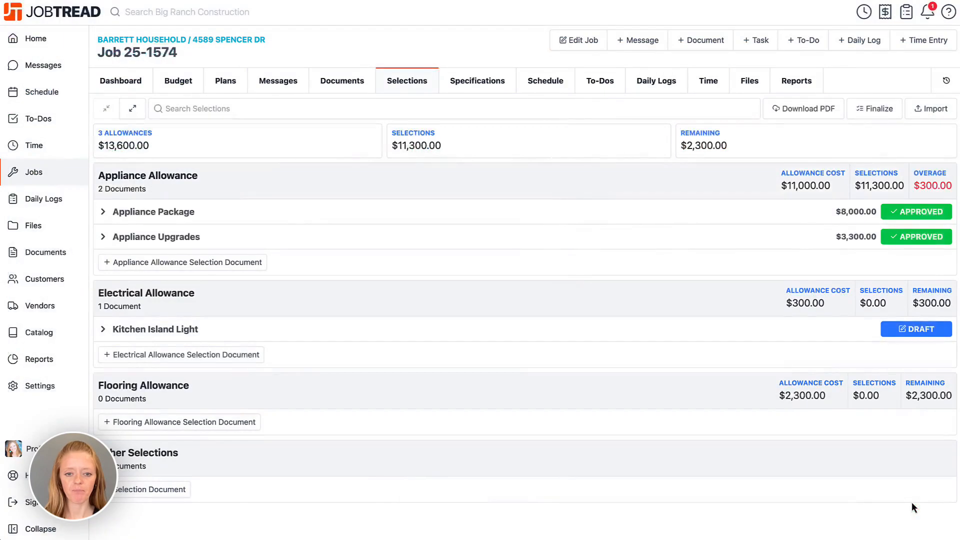
Expand the Kitchen Island Light draft and send it to the customer with a signature required
{"action": "left_click", "coordinate": [355, 342]}
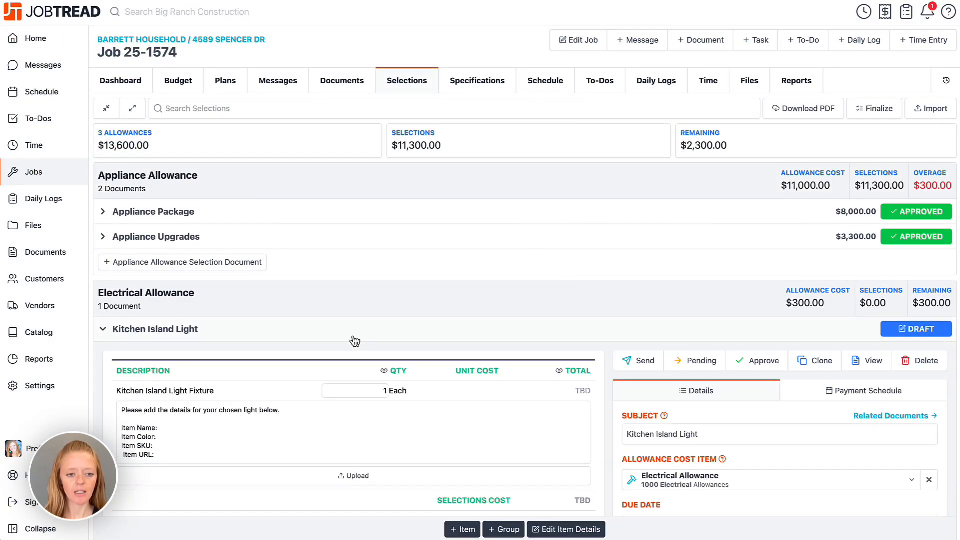
{"action": "scroll", "coordinate": [355, 342], "scroll_direction": "down", "scroll_amount": 3}
{"action": "left_click", "coordinate": [644, 242]}
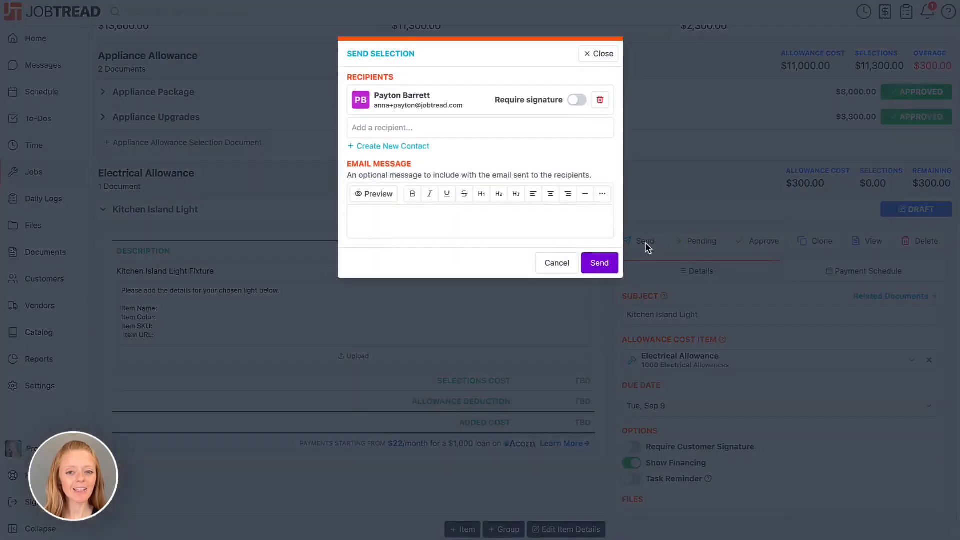
{"action": "left_click", "coordinate": [577, 98]}
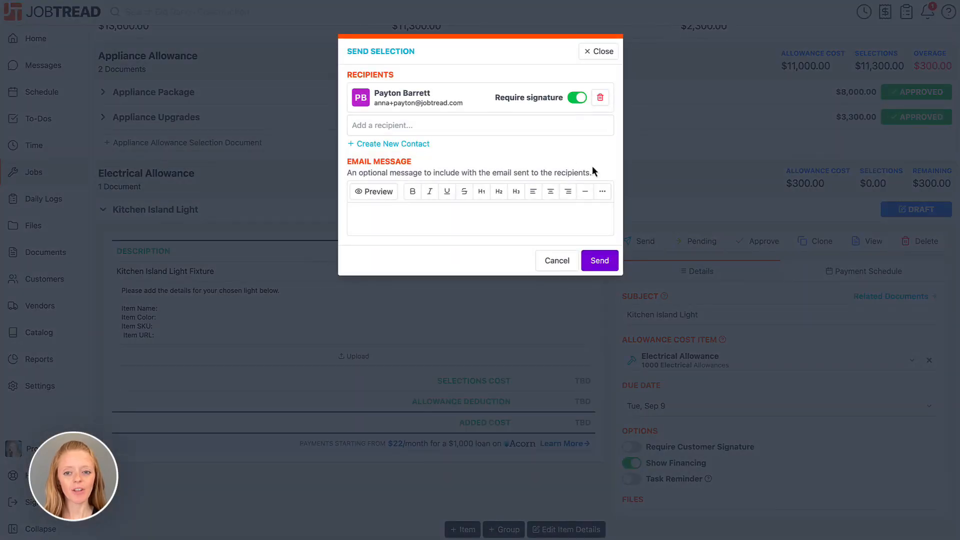
{"action": "left_click", "coordinate": [600, 263]}
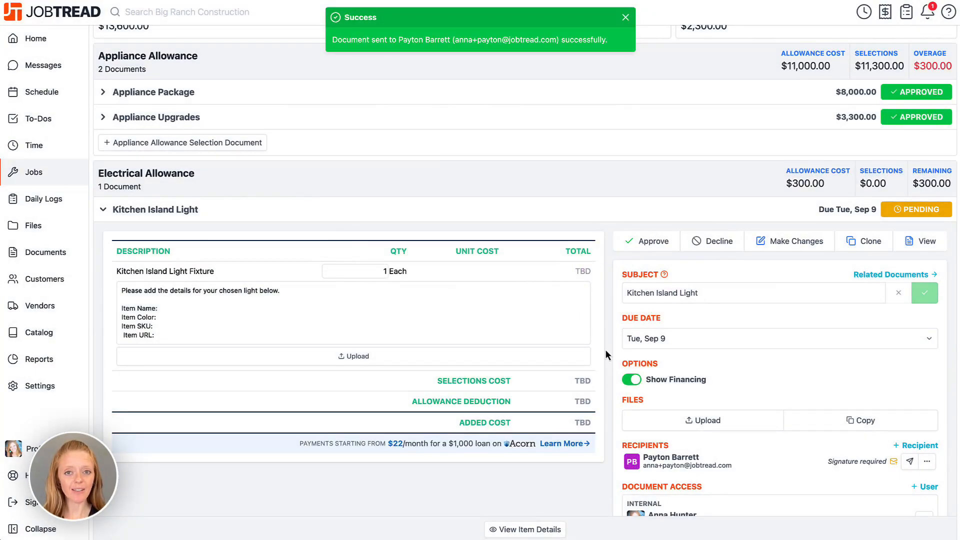
{"action": "scroll", "coordinate": [605, 353], "scroll_direction": "down", "scroll_amount": 2}
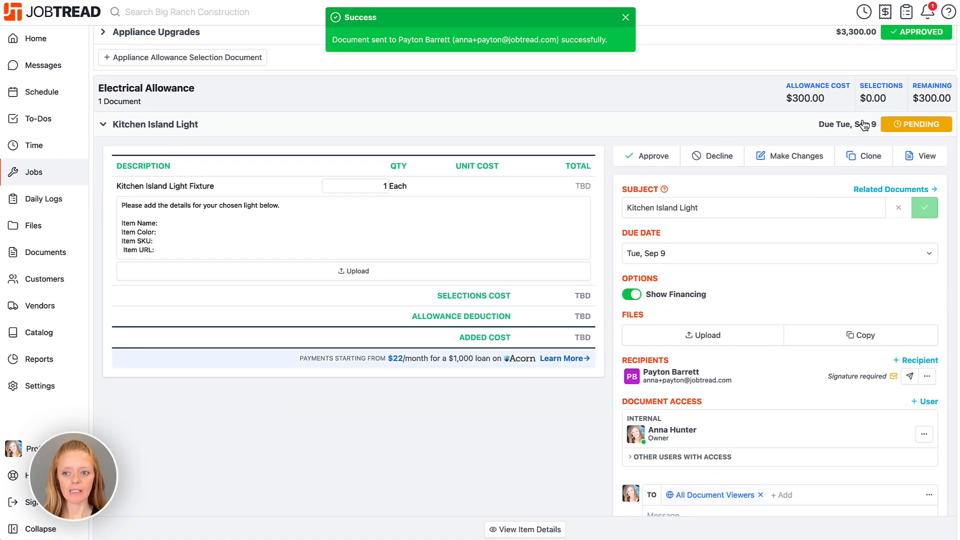
Fill in the light fixture's write-in details with item name Pennant, color Bronze and SKU 45684232
{"action": "left_click", "coordinate": [187, 226]}
{"action": "type", "text": "Pennant"}
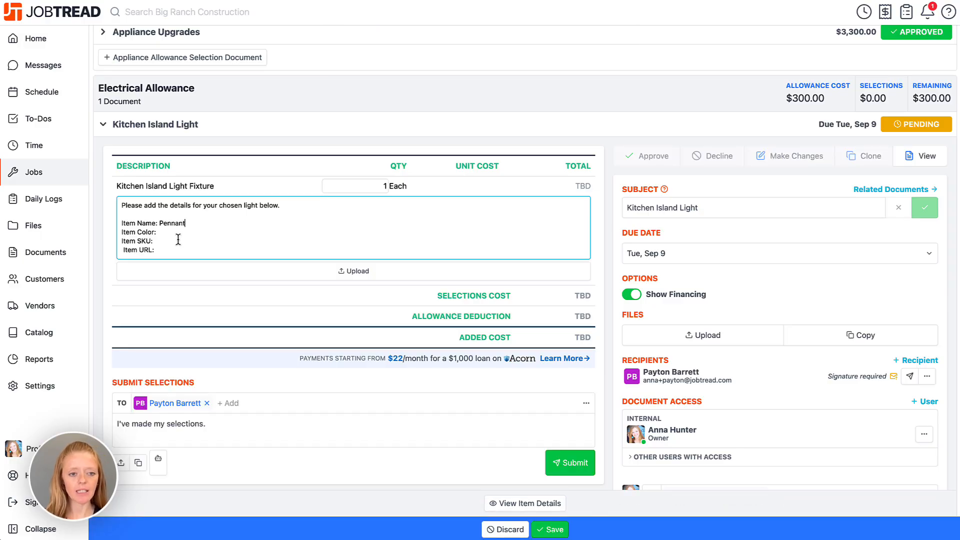
{"action": "left_click", "coordinate": [181, 235]}
{"action": "type", "text": "Bronze"}
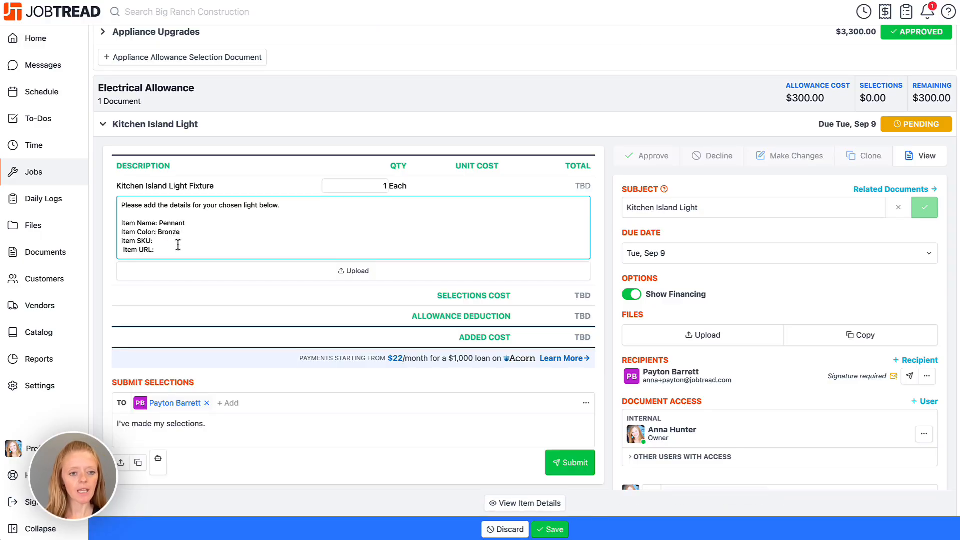
{"action": "left_click", "coordinate": [175, 242]}
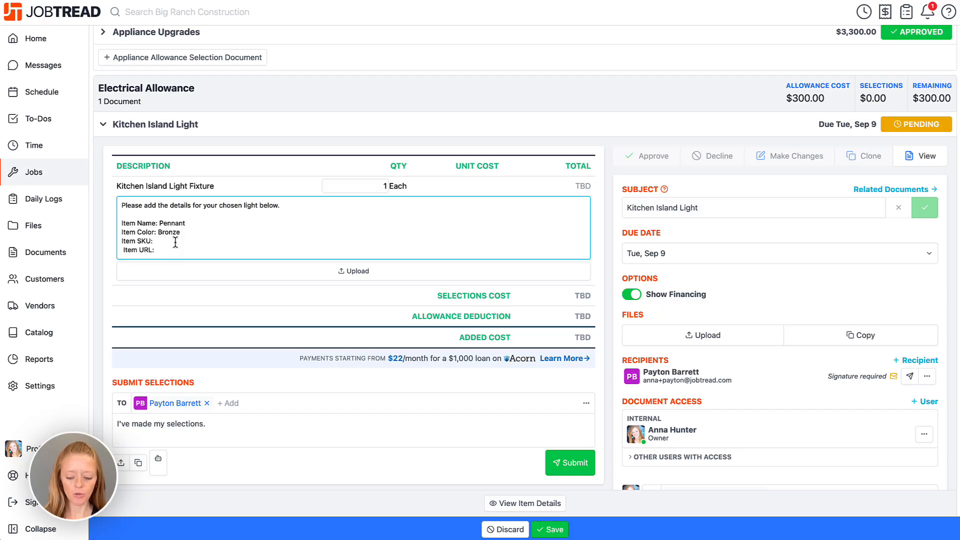
{"action": "type", "text": "45684232"}
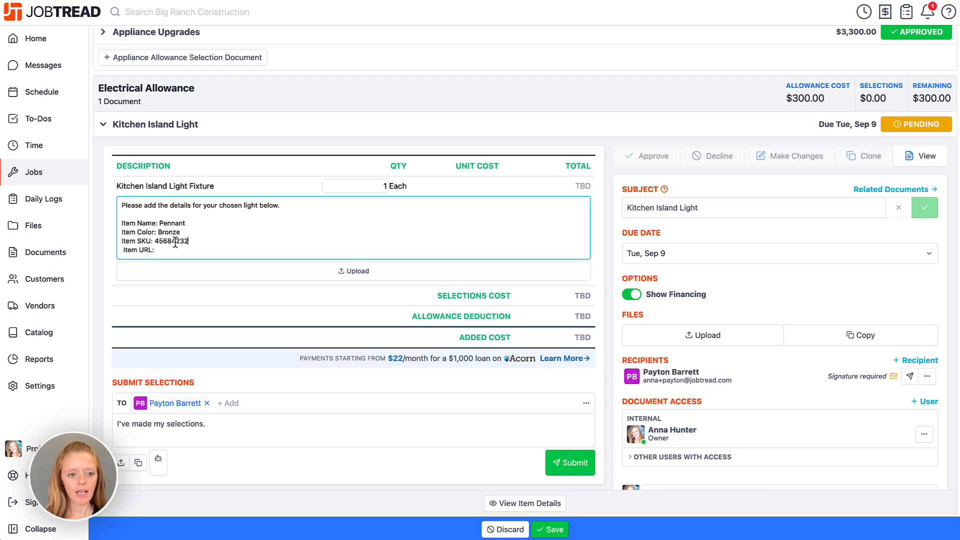
{"action": "left_click", "coordinate": [174, 250]}
{"action": "type", "text": "www."}
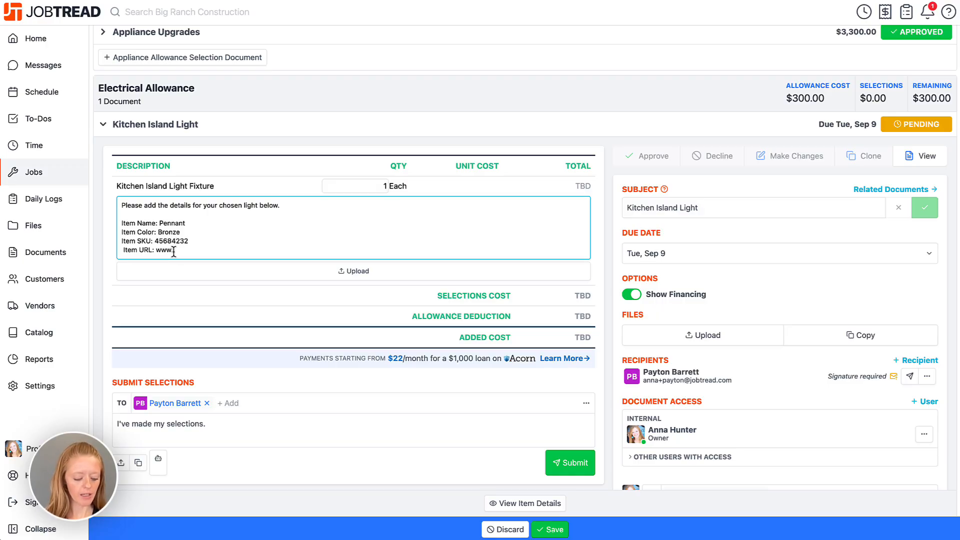
{"action": "type", "text": "jdsfgfdsf.com"}
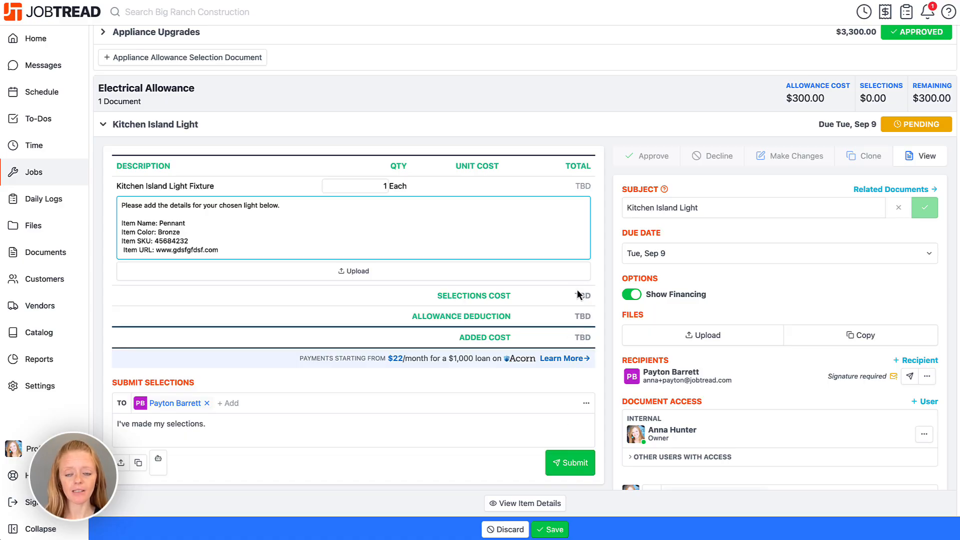
{"action": "left_click", "coordinate": [568, 466]}
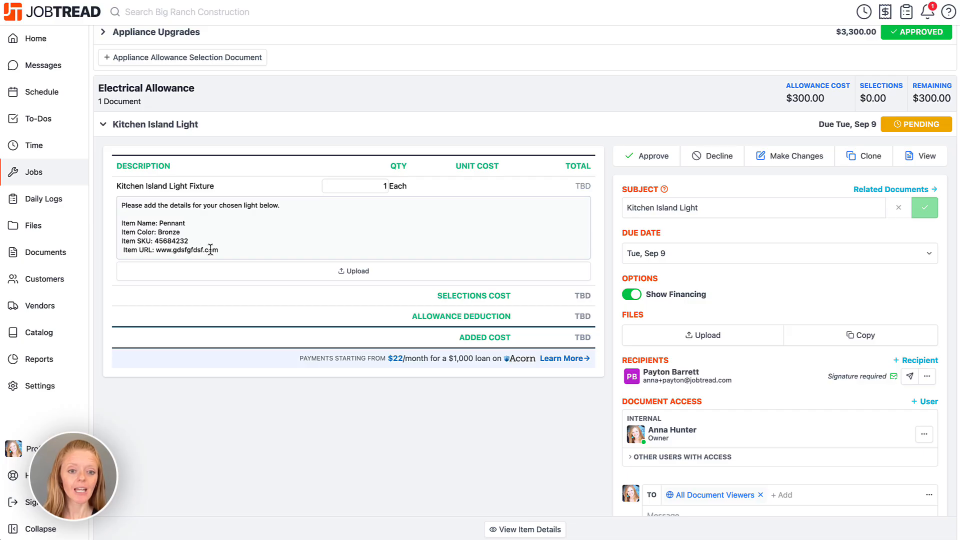
Set the Kitchen Island Light Fixture's extended price to $260 in its cost item details and close them
{"action": "left_click", "coordinate": [586, 191]}
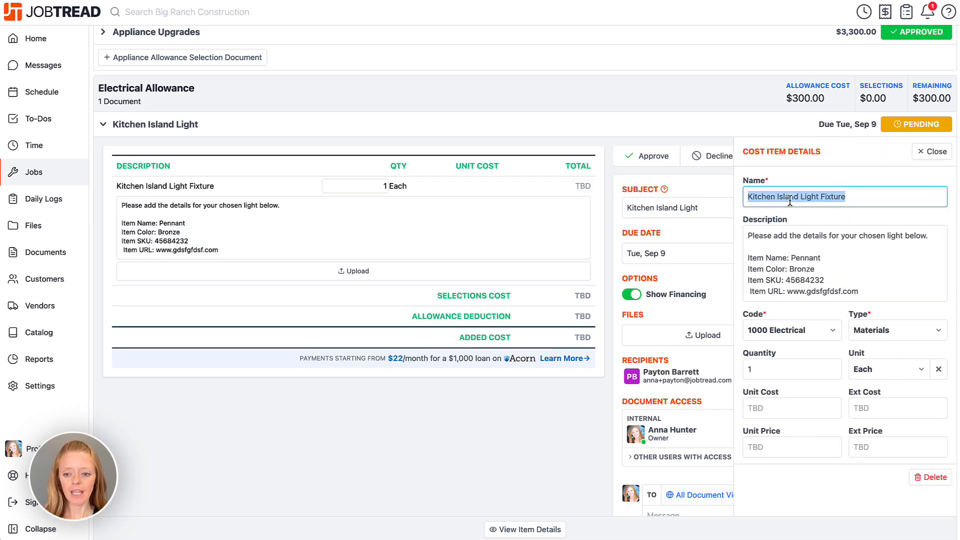
{"action": "scroll", "coordinate": [791, 333], "scroll_direction": "down", "scroll_amount": 2}
{"action": "left_click", "coordinate": [791, 333]}
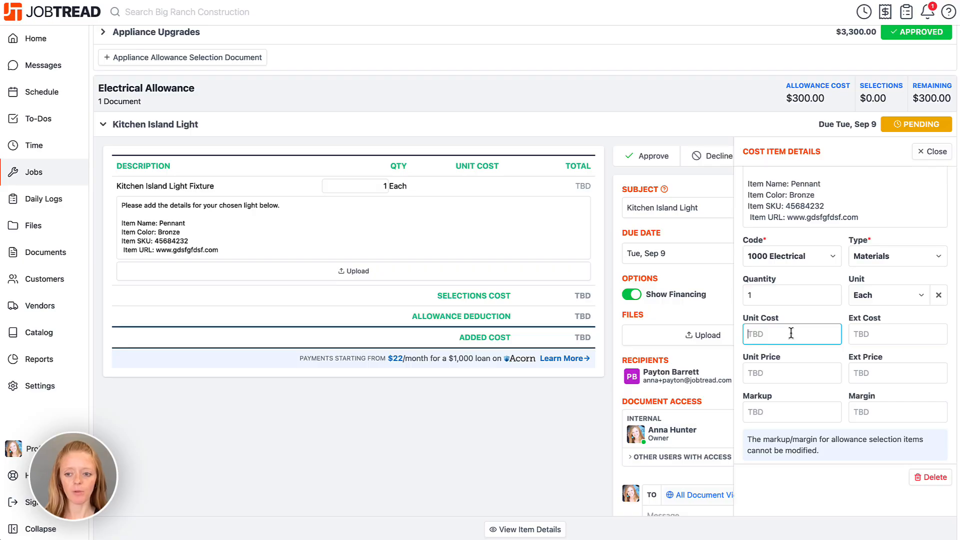
{"action": "left_click", "coordinate": [866, 370]}
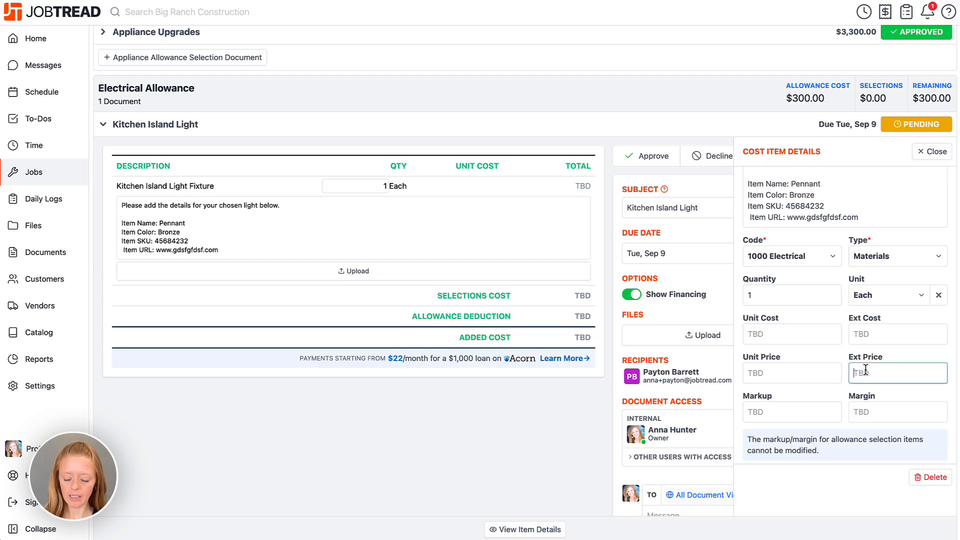
{"action": "type", "text": "260"}
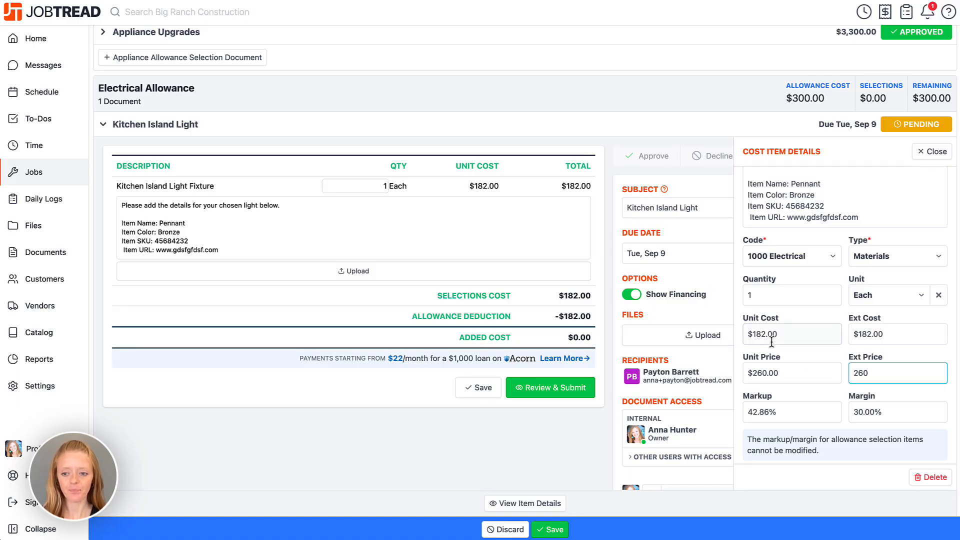
{"action": "left_click", "coordinate": [736, 351]}
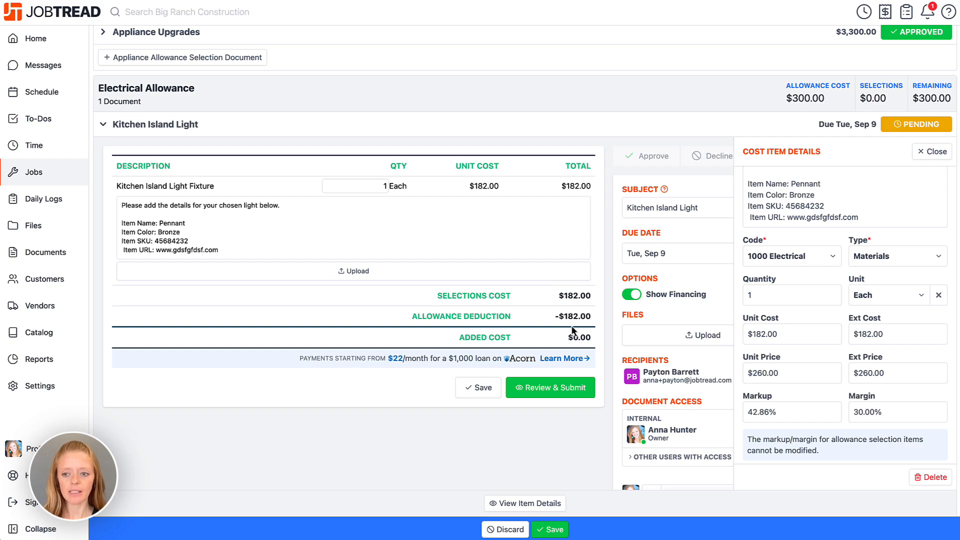
{"action": "left_click", "coordinate": [931, 152]}
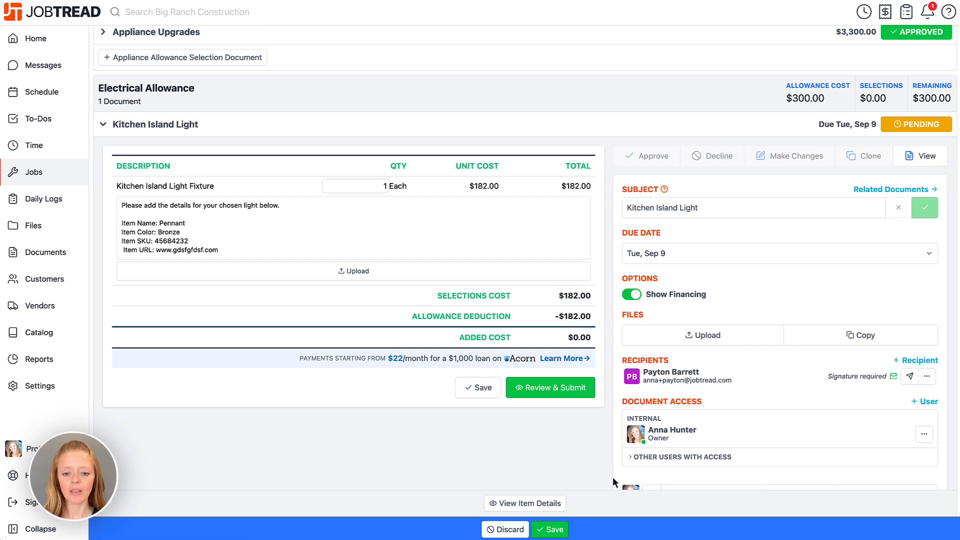
Save the priced Kitchen Island Light selection and resend it to the customer with a signature required
{"action": "left_click", "coordinate": [550, 529]}
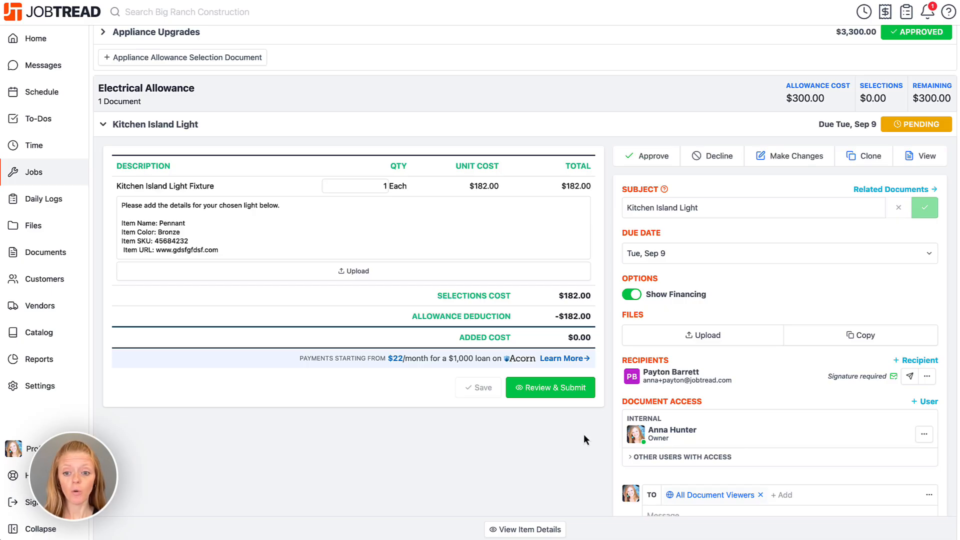
{"action": "left_click", "coordinate": [911, 379]}
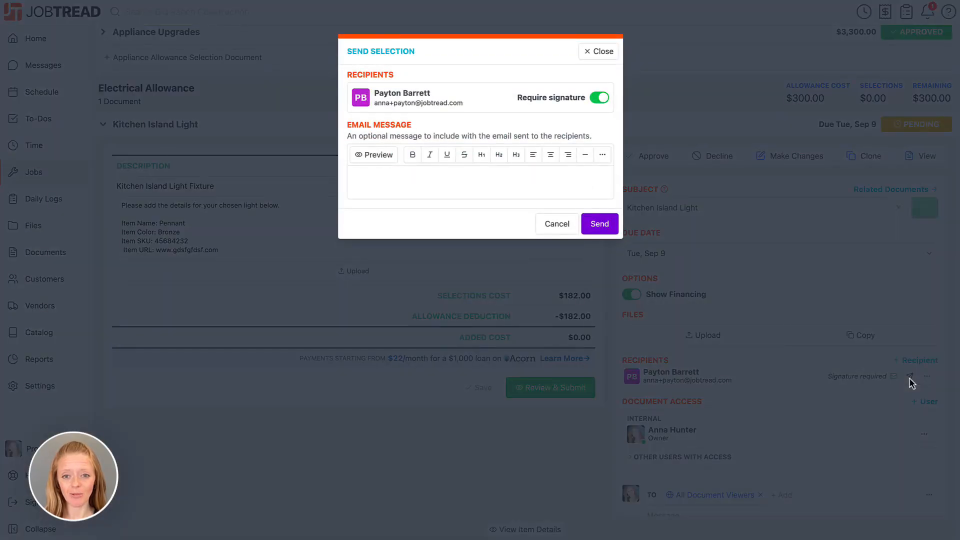
{"action": "left_click", "coordinate": [601, 224]}
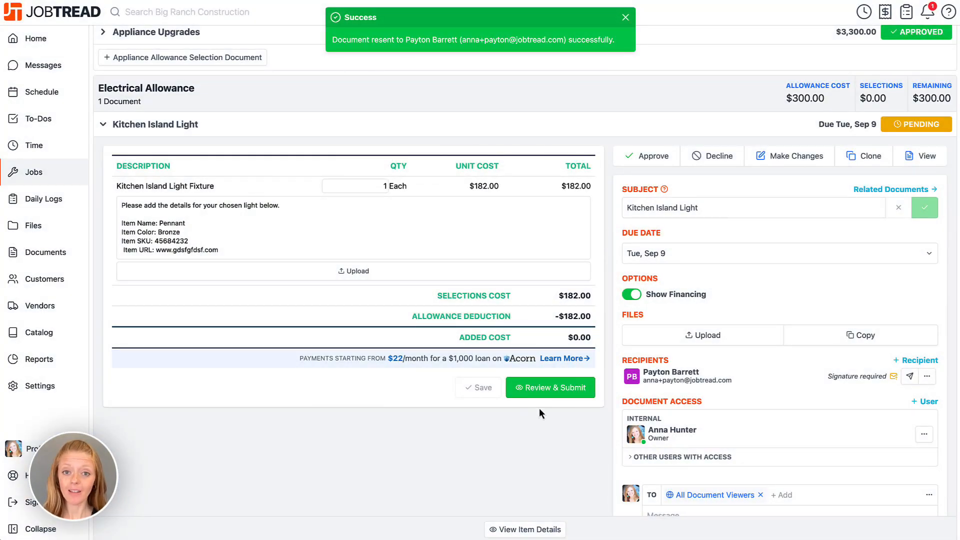
Review the Kitchen Island Light selection, sign and approve it as the customer, and collapse the document
{"action": "left_click", "coordinate": [540, 389]}
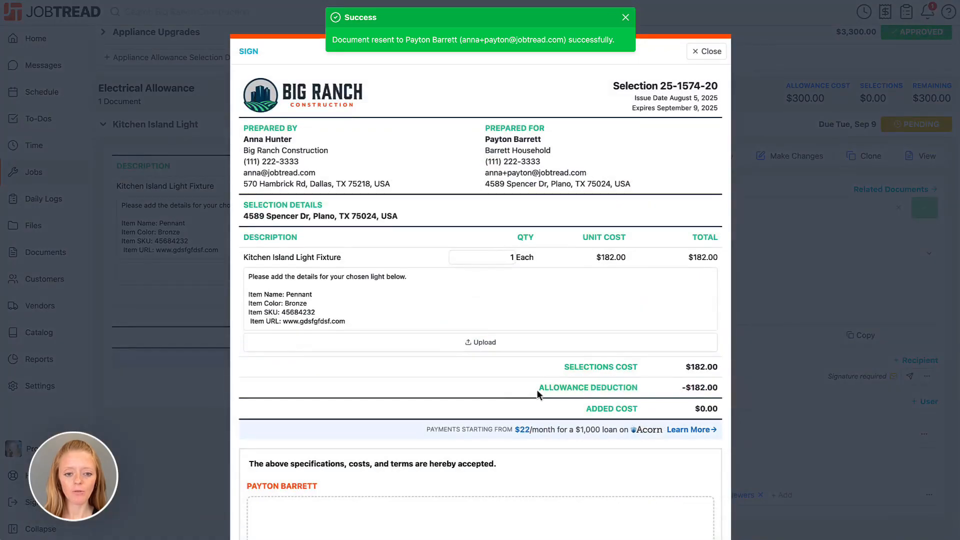
{"action": "scroll", "coordinate": [467, 384], "scroll_direction": "down", "scroll_amount": 3}
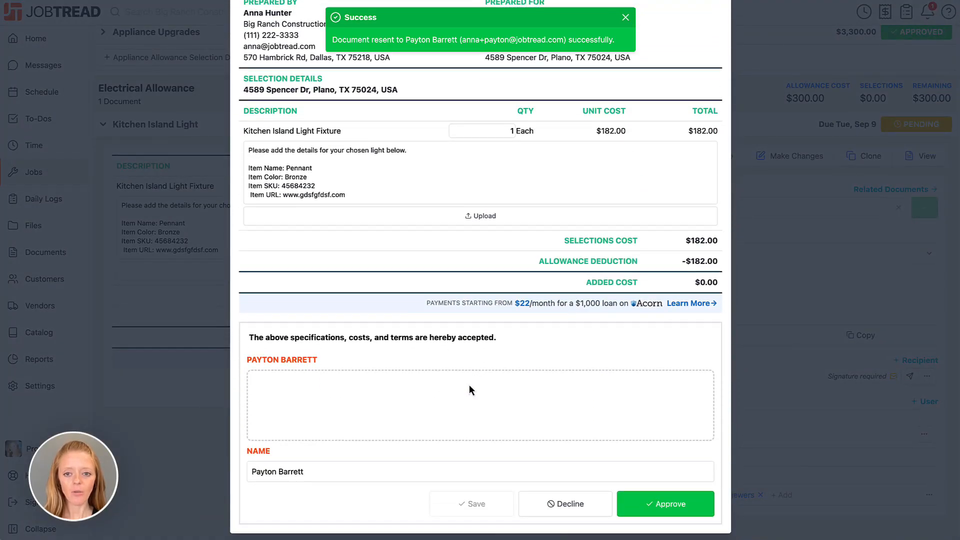
{"action": "mouse_move", "coordinate": [325, 432]}
{"action": "left_mouse_down"}
{"action": "mouse_move", "coordinate": [356, 409]}
{"action": "mouse_move", "coordinate": [431, 406]}
{"action": "left_mouse_up"}
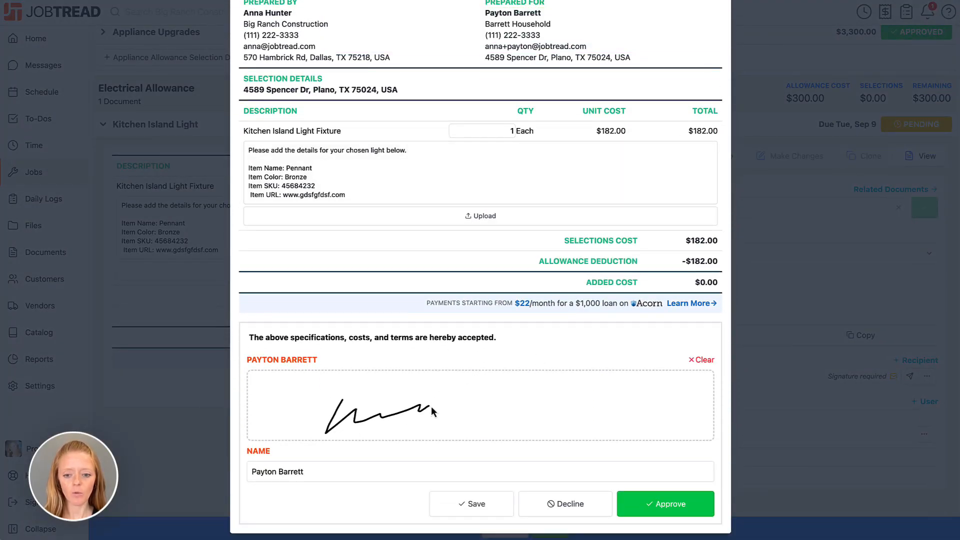
{"action": "left_click", "coordinate": [685, 507]}
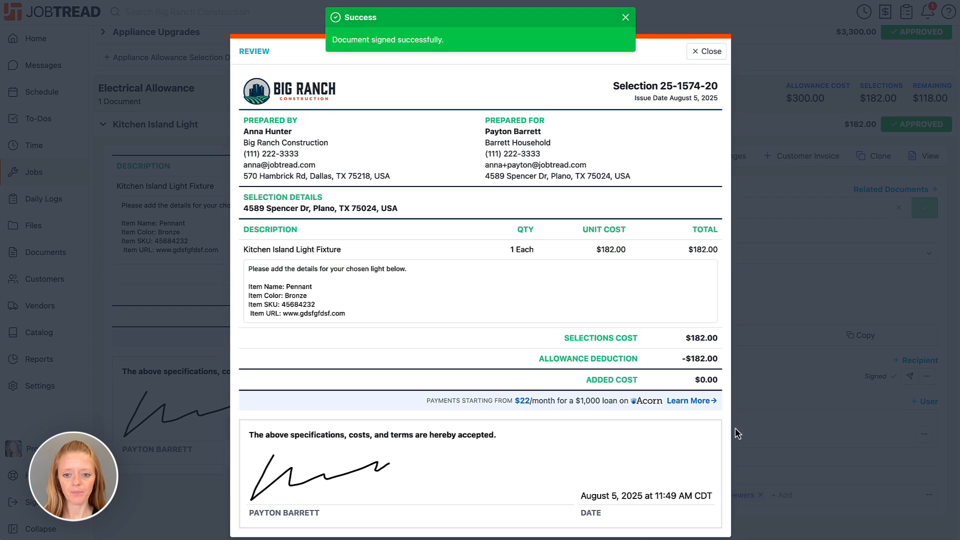
{"action": "left_click", "coordinate": [706, 51]}
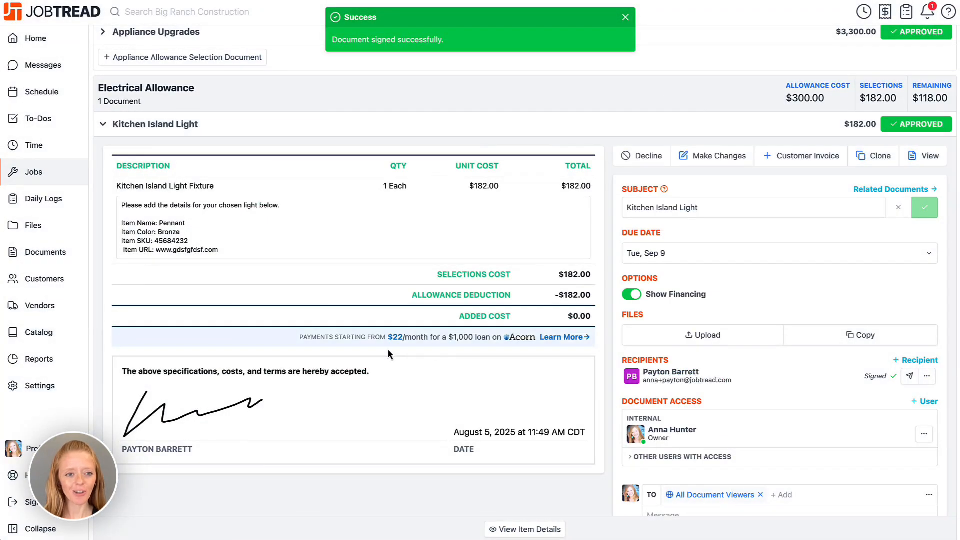
{"action": "left_click", "coordinate": [105, 126]}
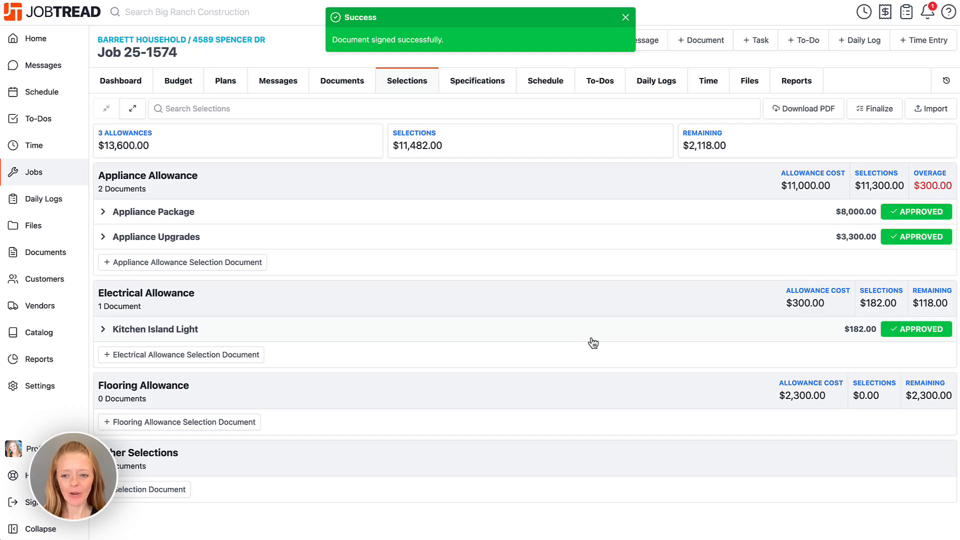